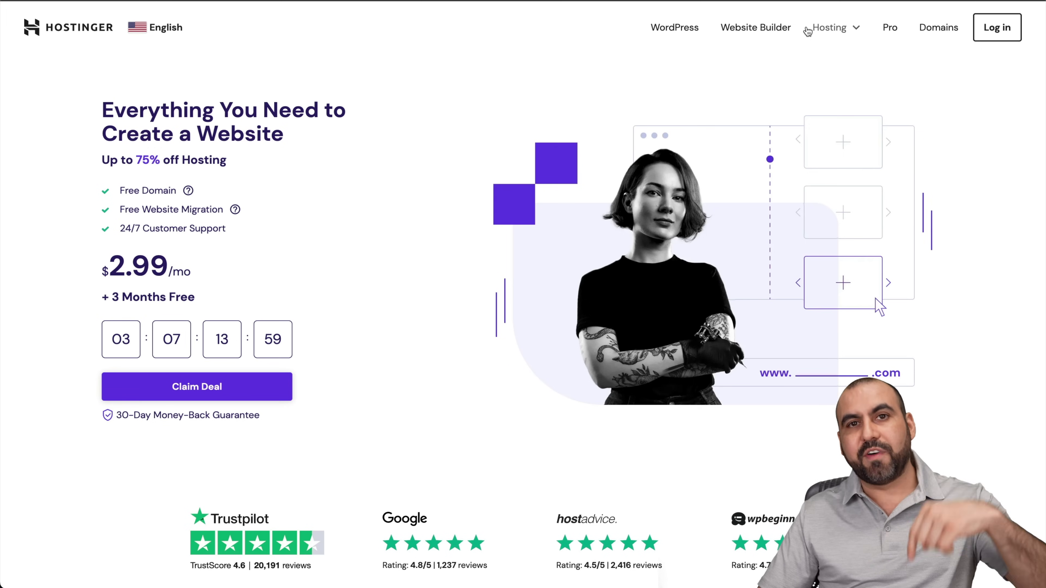
Compare Hostinger's Web Hosting plans and add the Business plan to the cart
left_click(825, 31)
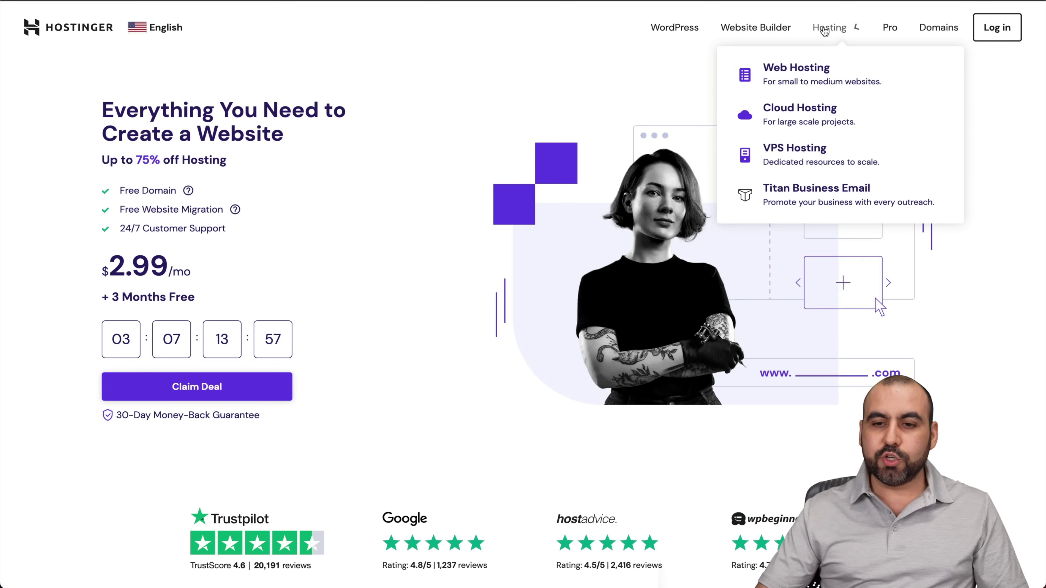
left_click(786, 74)
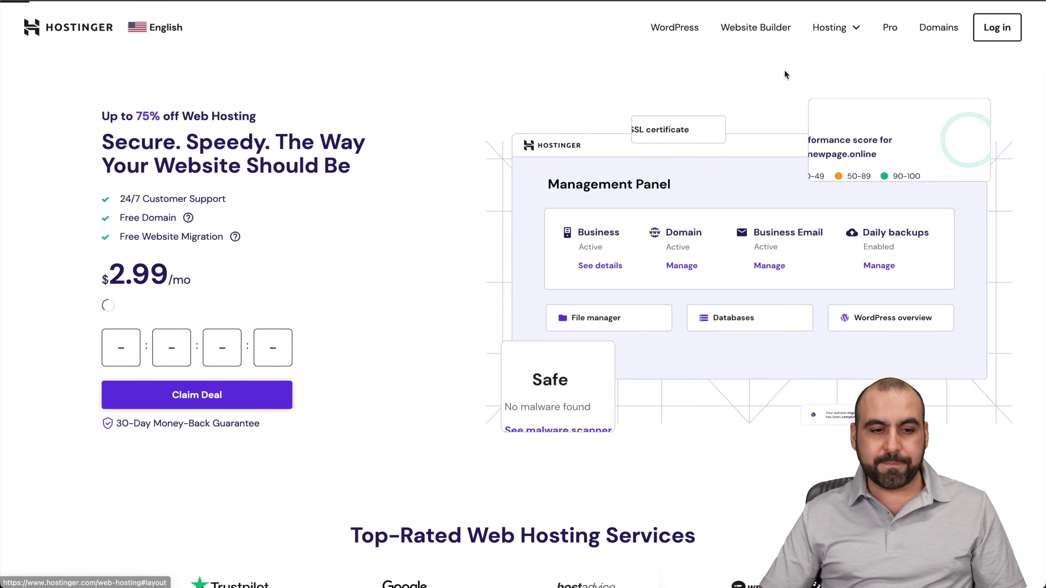
scroll(394, 383, "down", 7)
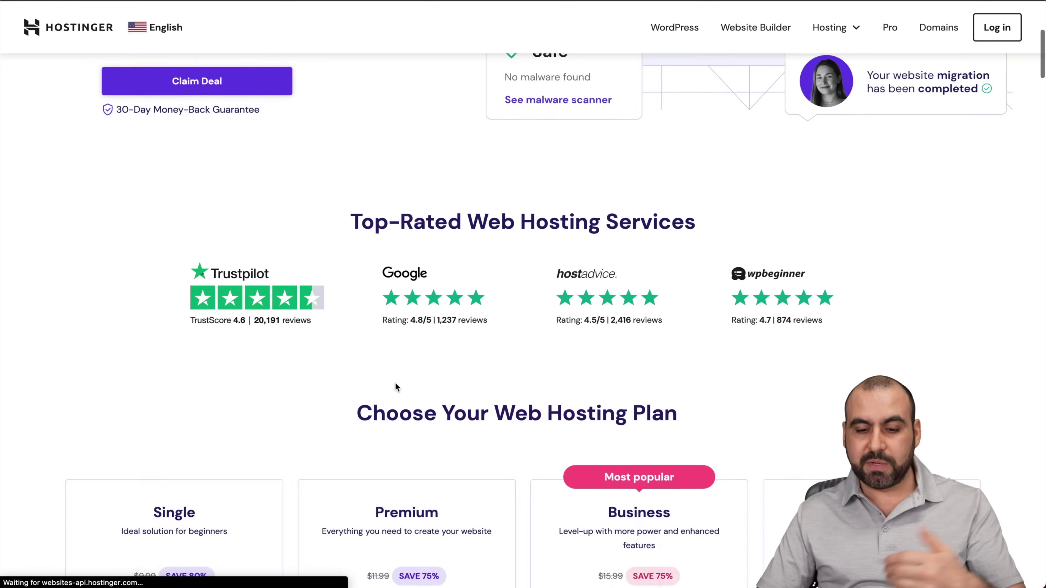
scroll(395, 383, "down", 8)
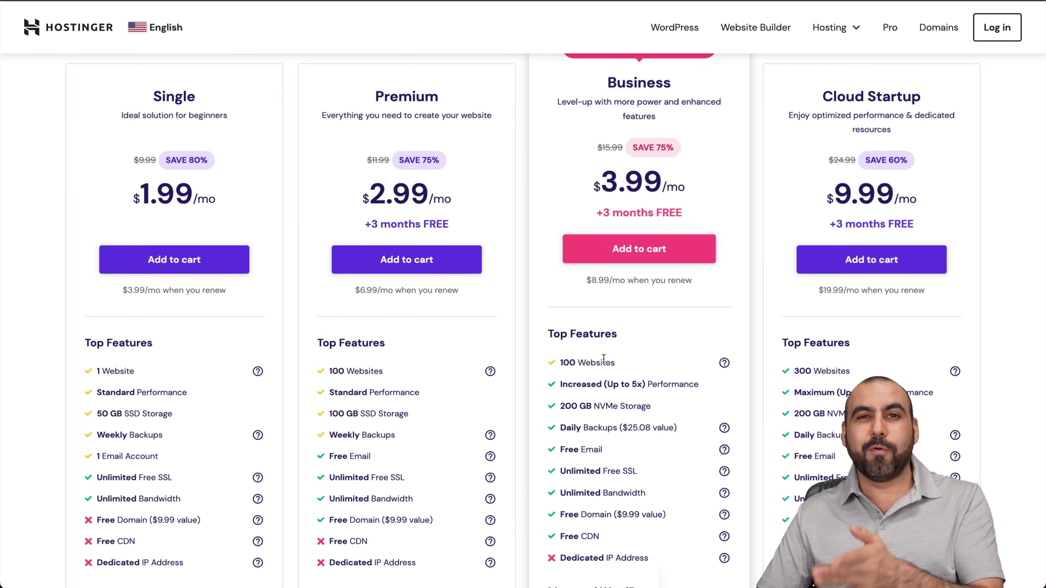
scroll(604, 357, "down", 15)
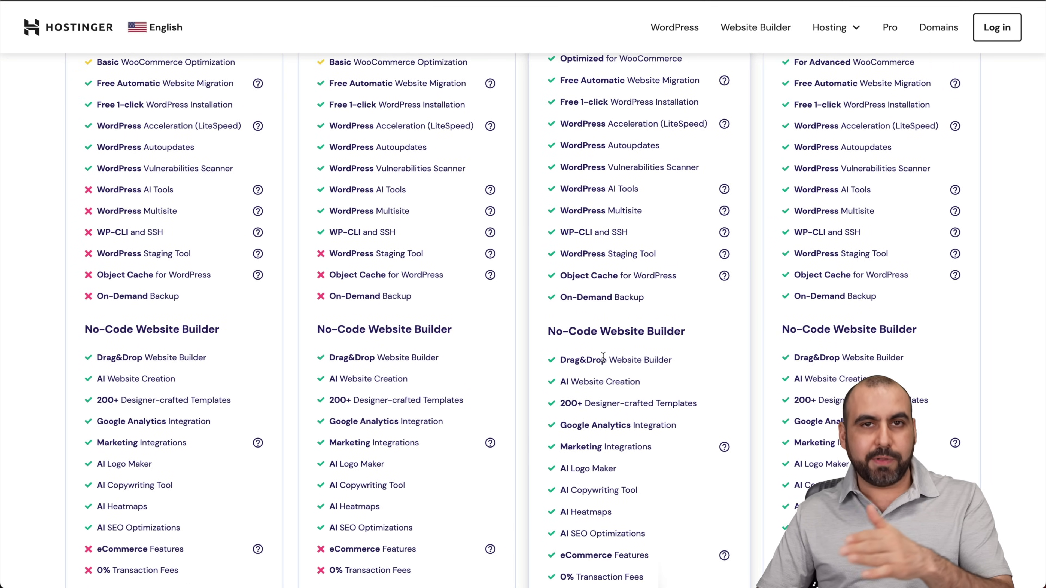
scroll(602, 358, "down", 3)
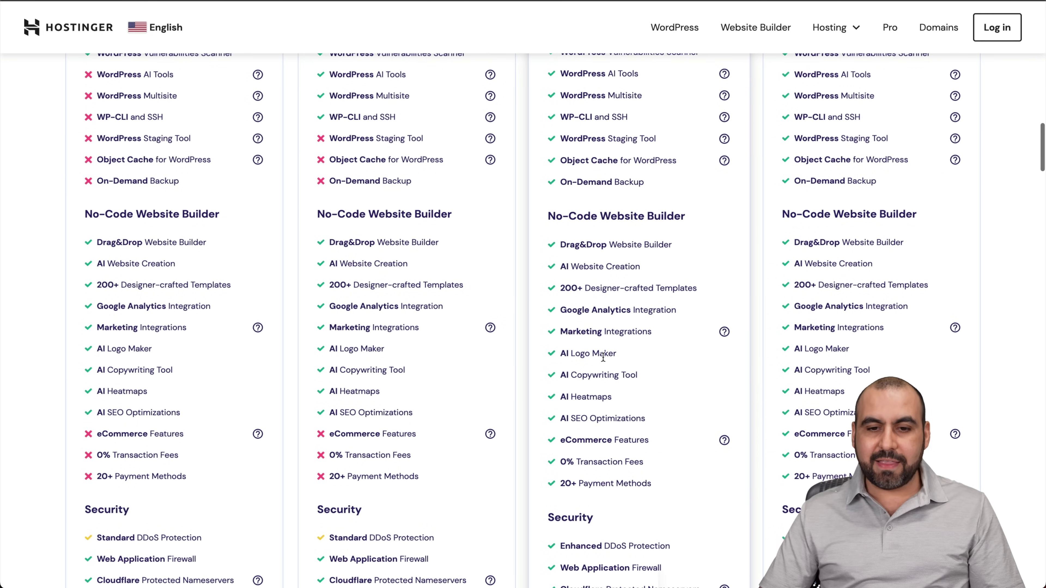
mouse_move(724, 161)
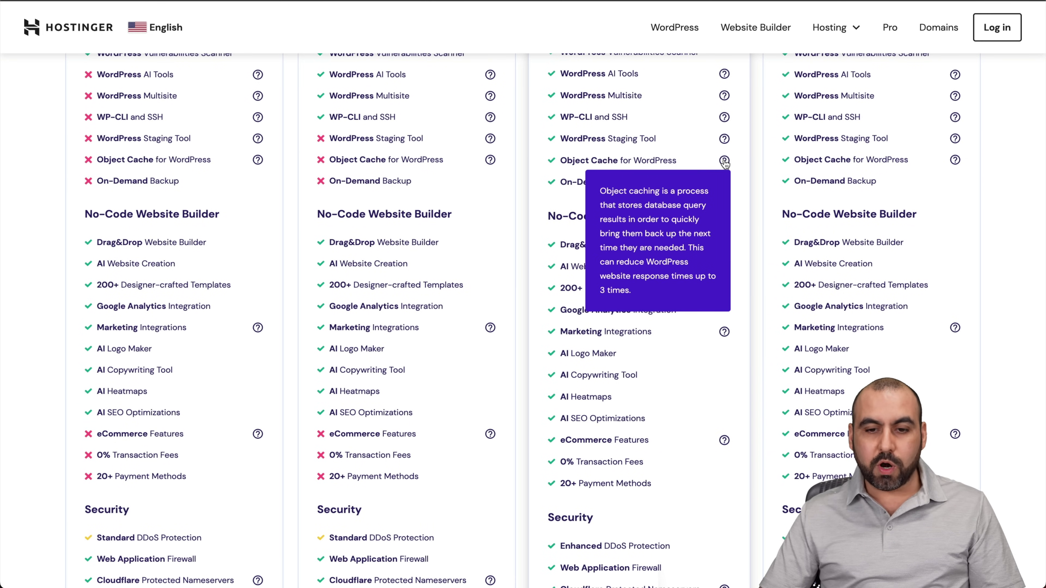
scroll(725, 162, "up", 20)
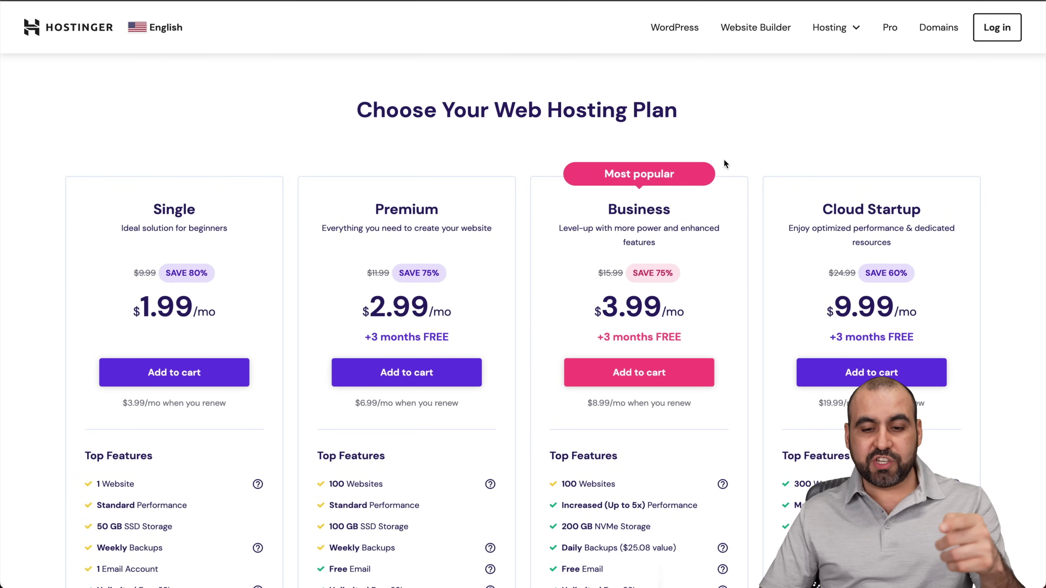
left_click(666, 359)
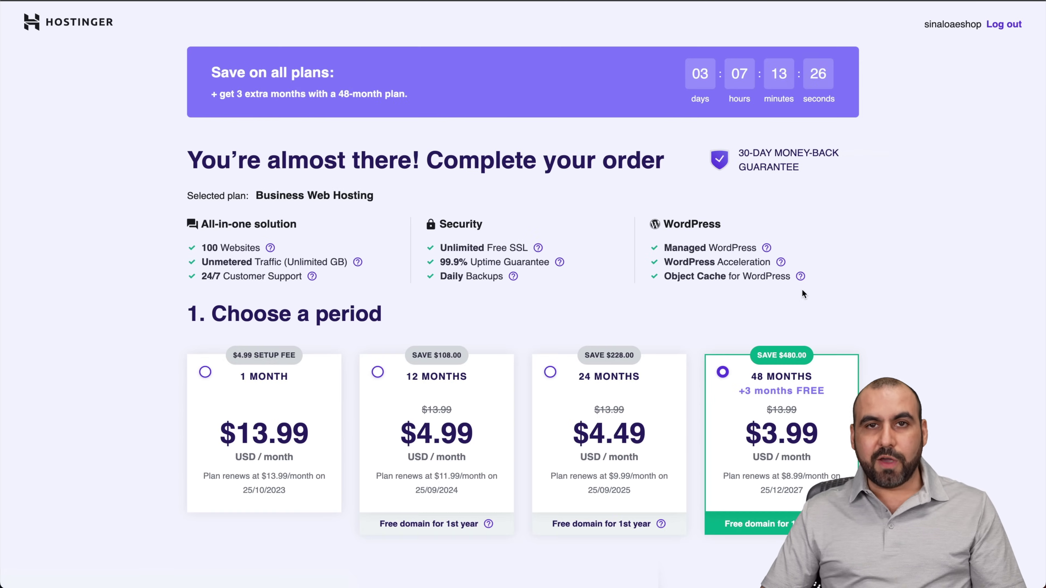
Apply coupon SAASMASTER at checkout, bringing the 48-month Business order total to $172.37
scroll(802, 289, "down", 3)
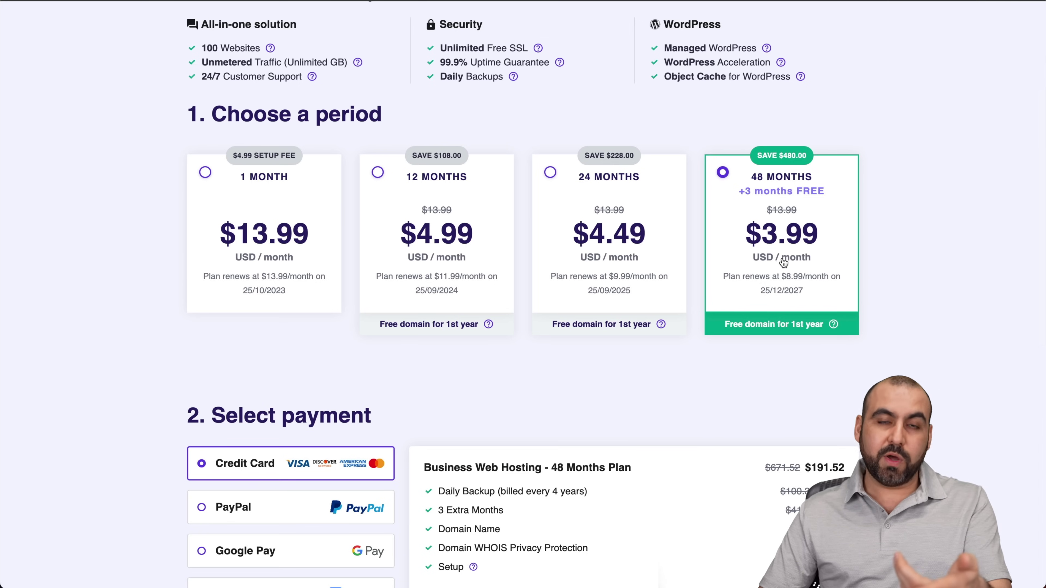
scroll(783, 262, "down", 3)
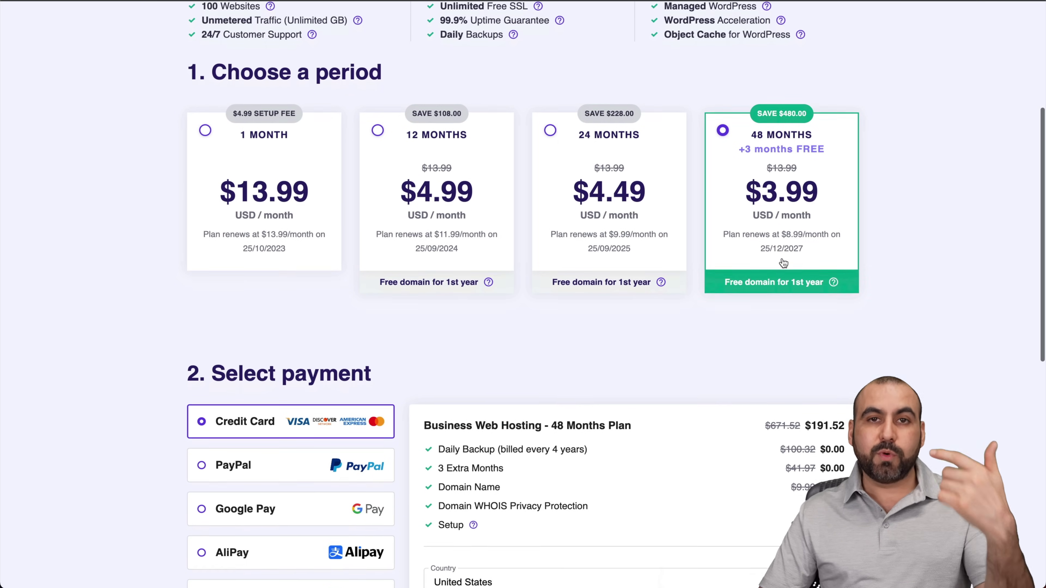
scroll(782, 260, "down", 8)
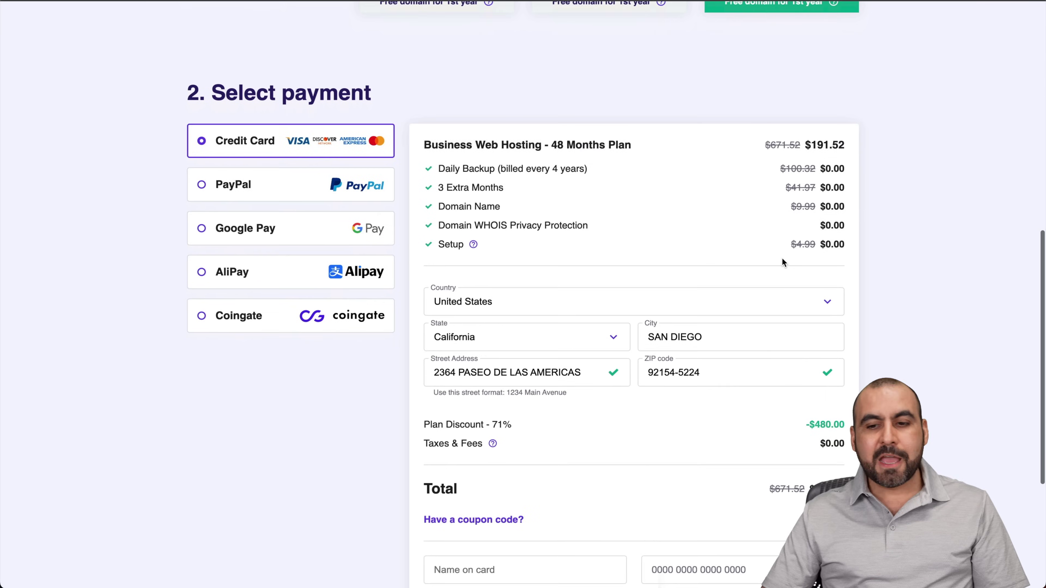
scroll(782, 257, "down", 1)
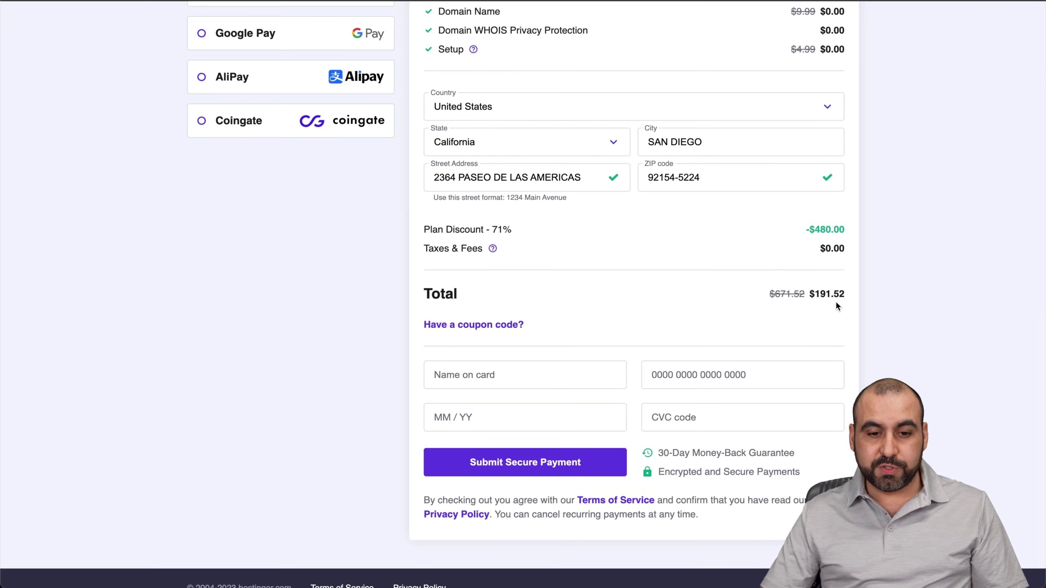
left_click(490, 326)
left_click(491, 361)
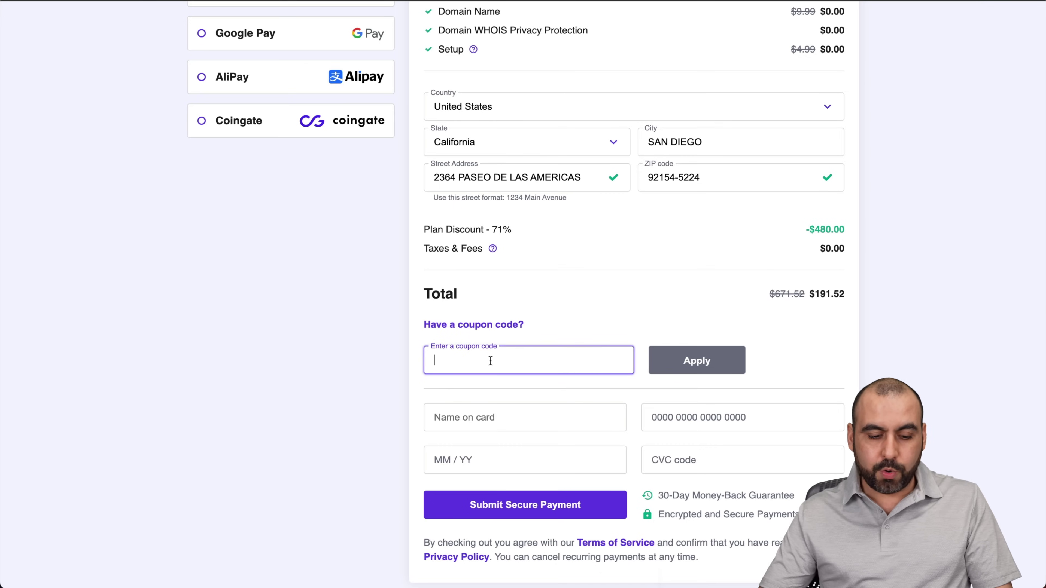
type("SAASMASTER")
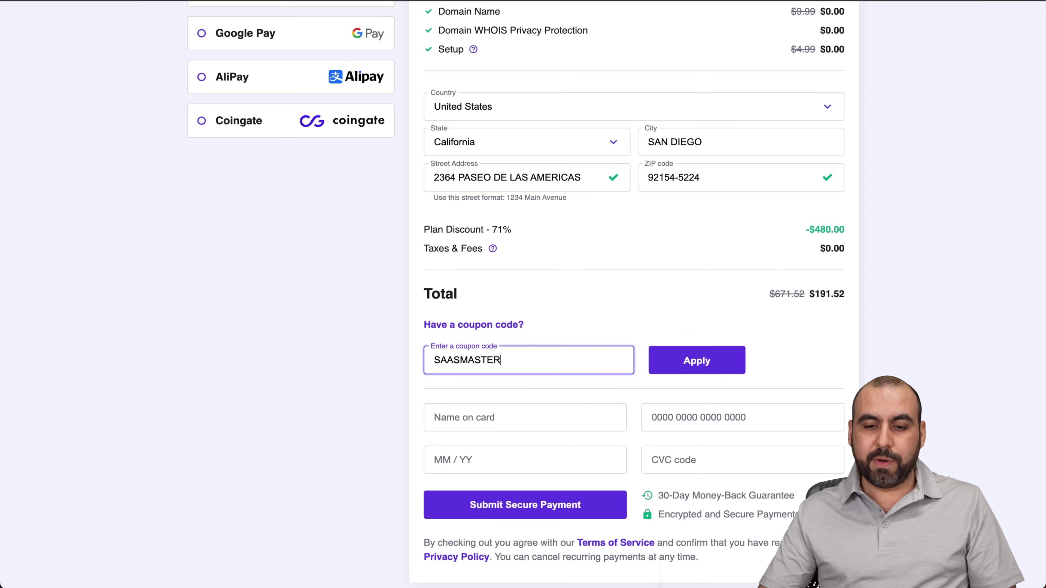
left_click(702, 362)
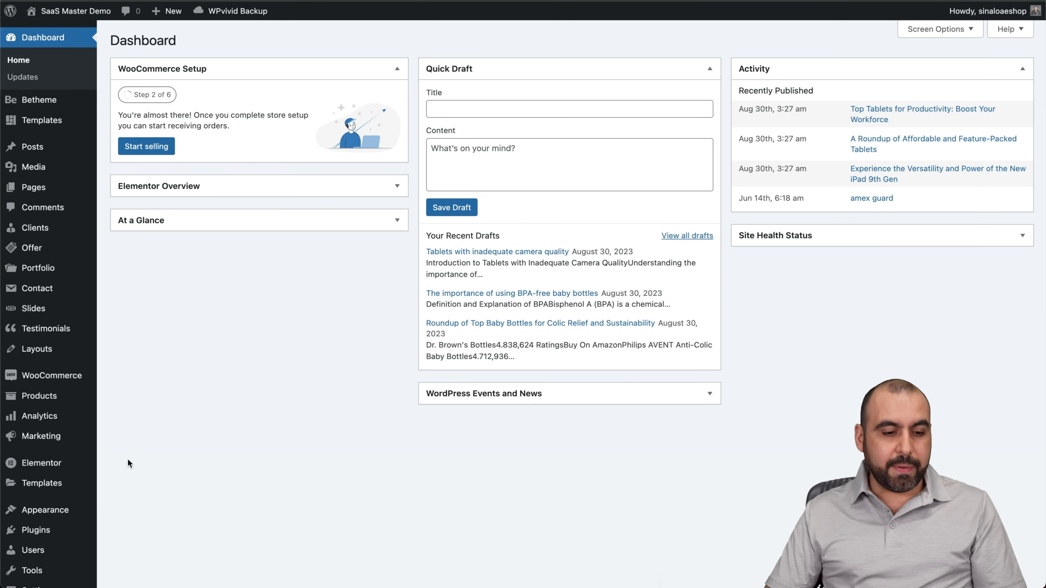
Search the plugin directory for 'cach', then install and activate LiteSpeed Cache
mouse_move(43, 532)
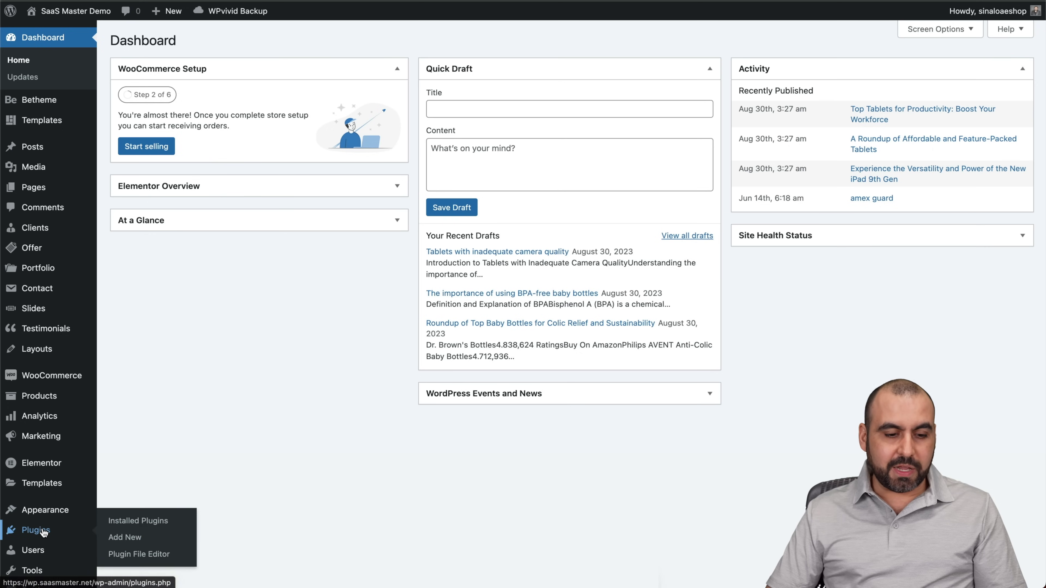
left_click(133, 538)
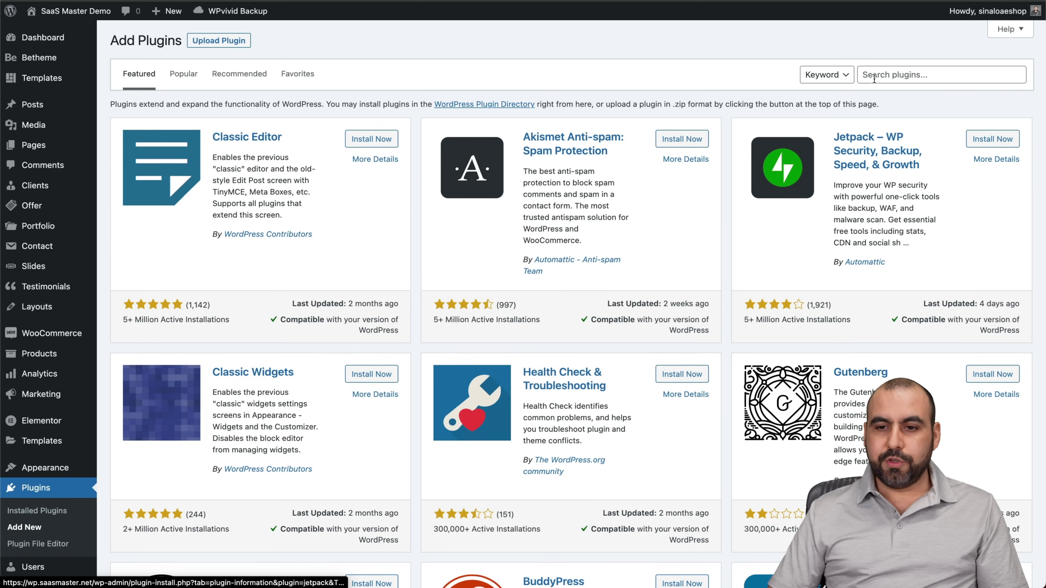
left_click(875, 79)
type("cache")
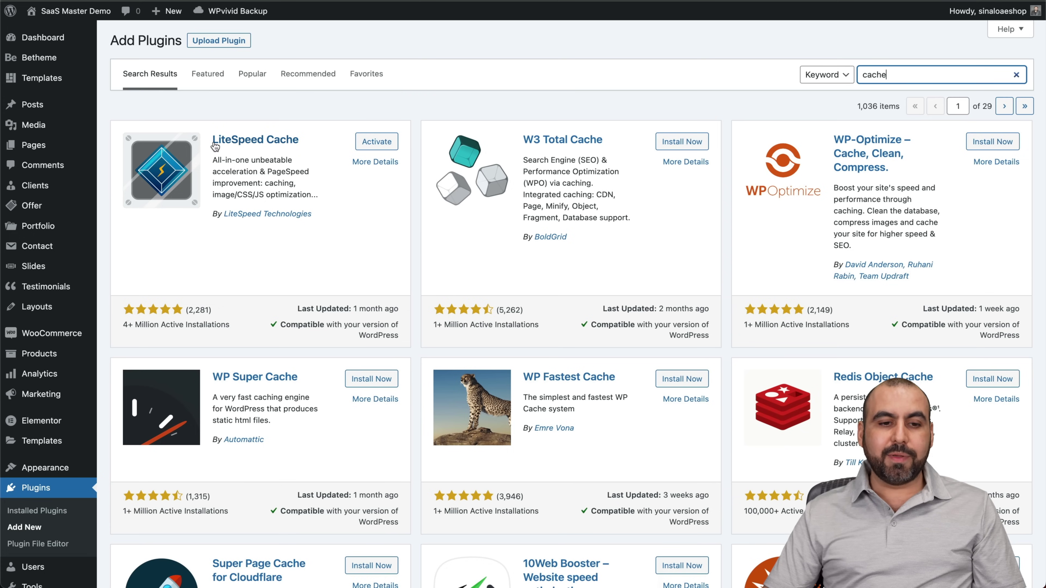
left_click(376, 142)
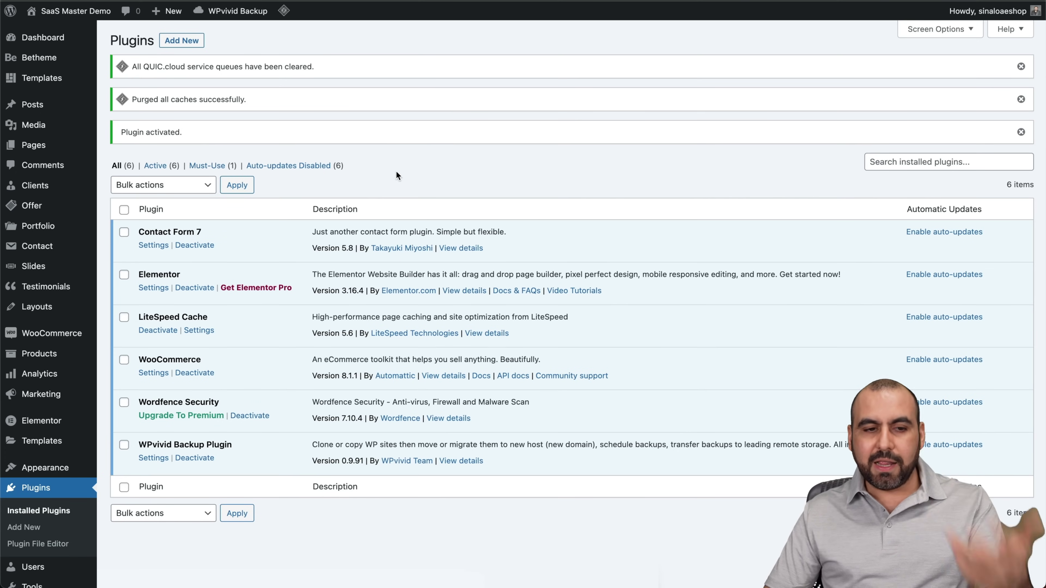
Dismiss the QUIC.cloud queues cleared, caches purged and plugin activated notices
left_click(1021, 67)
left_click(1021, 67)
left_click(1021, 67)
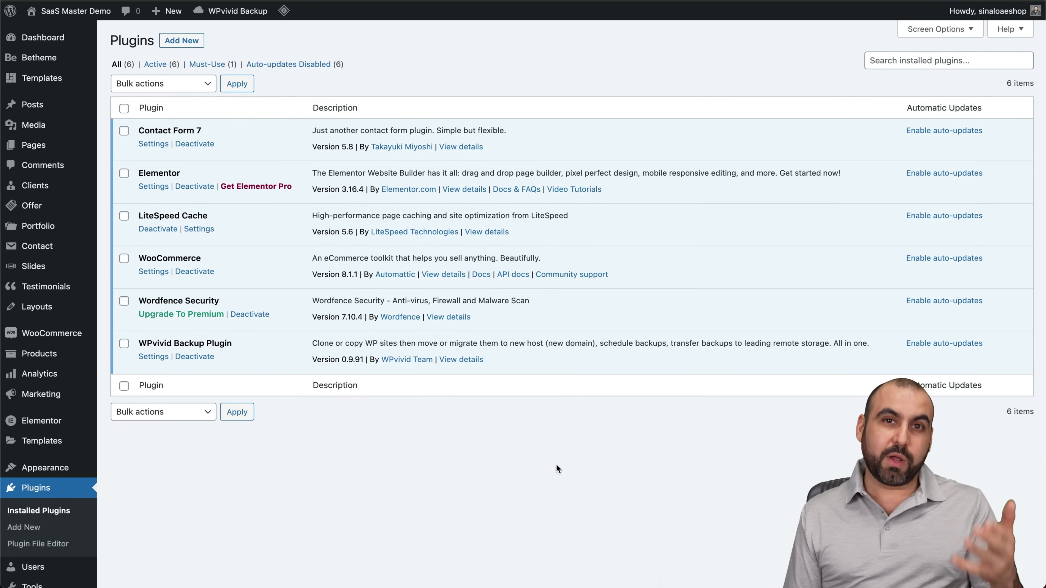
scroll(557, 465, "down", 2)
scroll(556, 464, "down", 4)
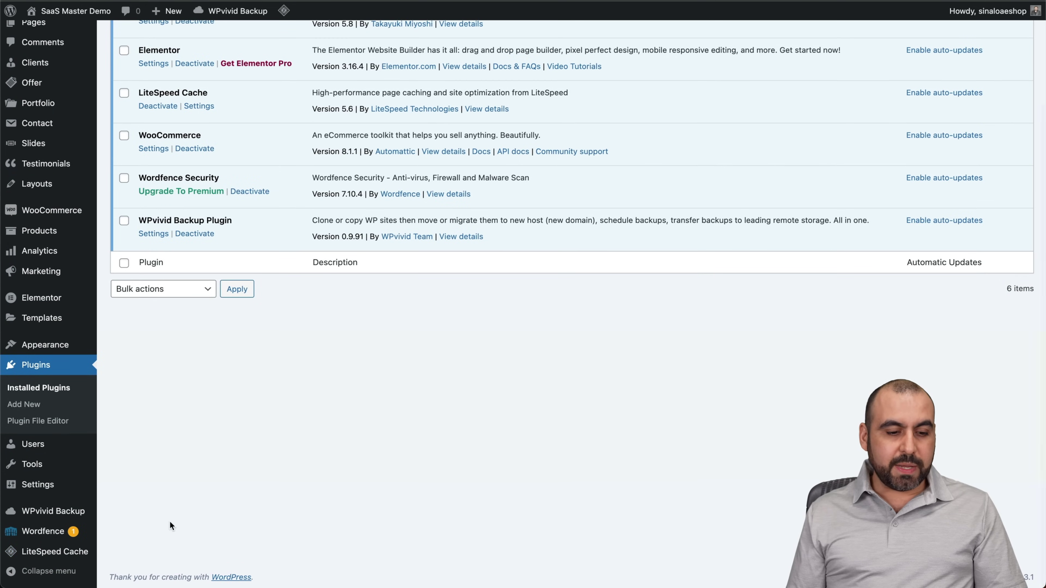
mouse_move(9, 552)
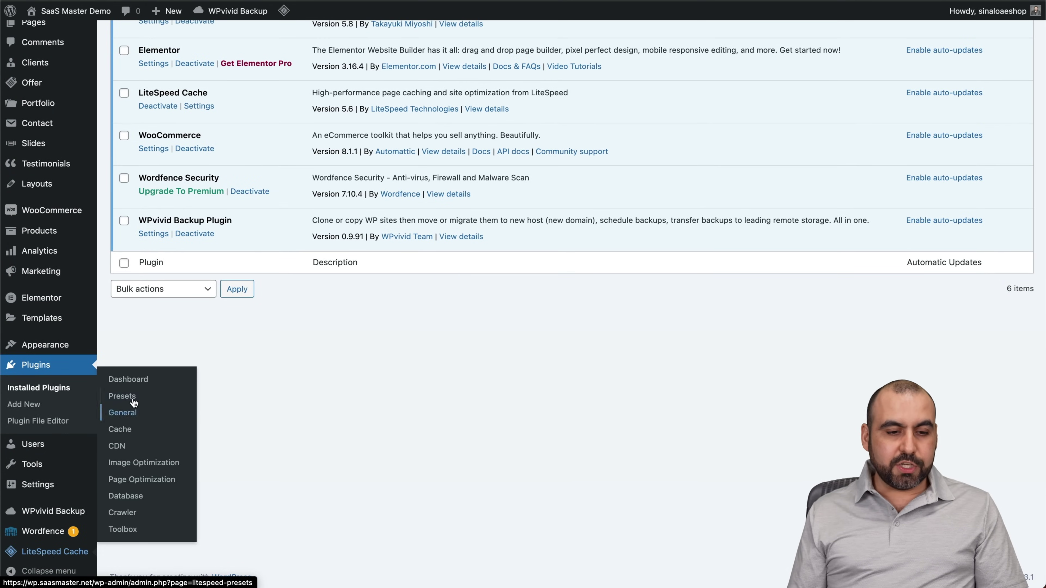
Open the LiteSpeed Cache dashboard and review its usage, cache status and crawler panels
left_click(128, 380)
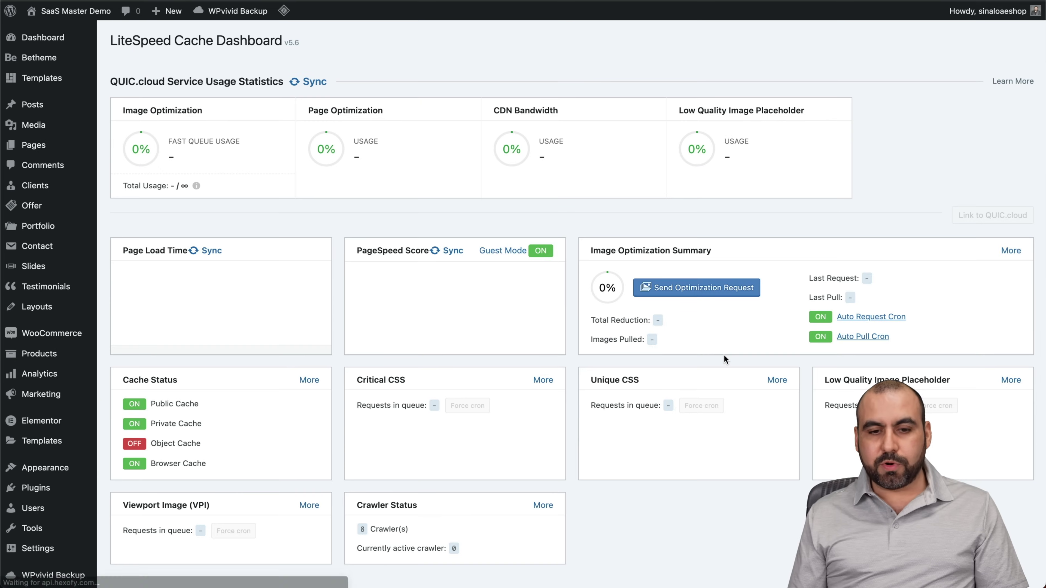
scroll(745, 263, "down", 1)
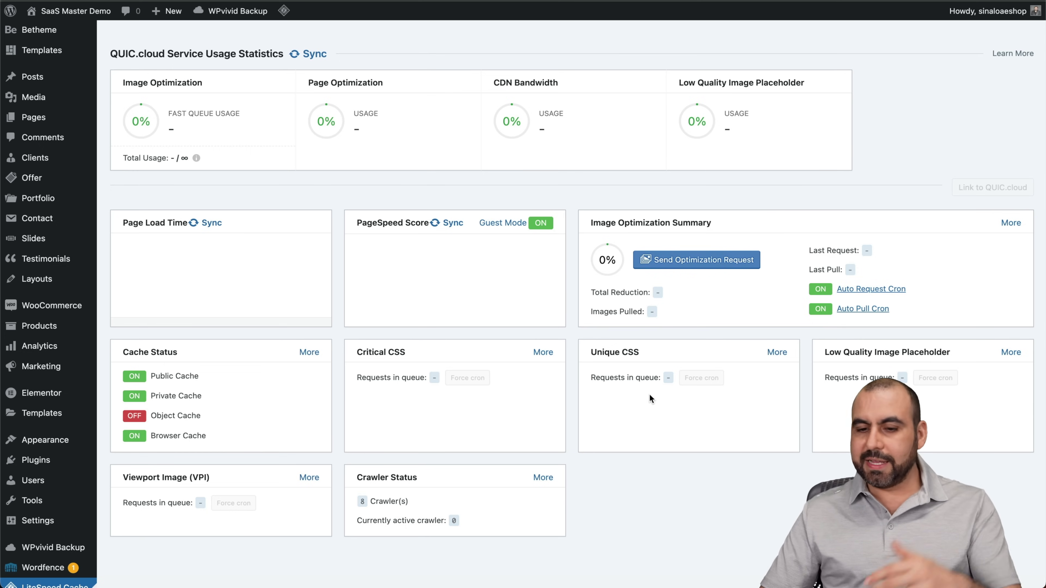
scroll(144, 461, "down", 5)
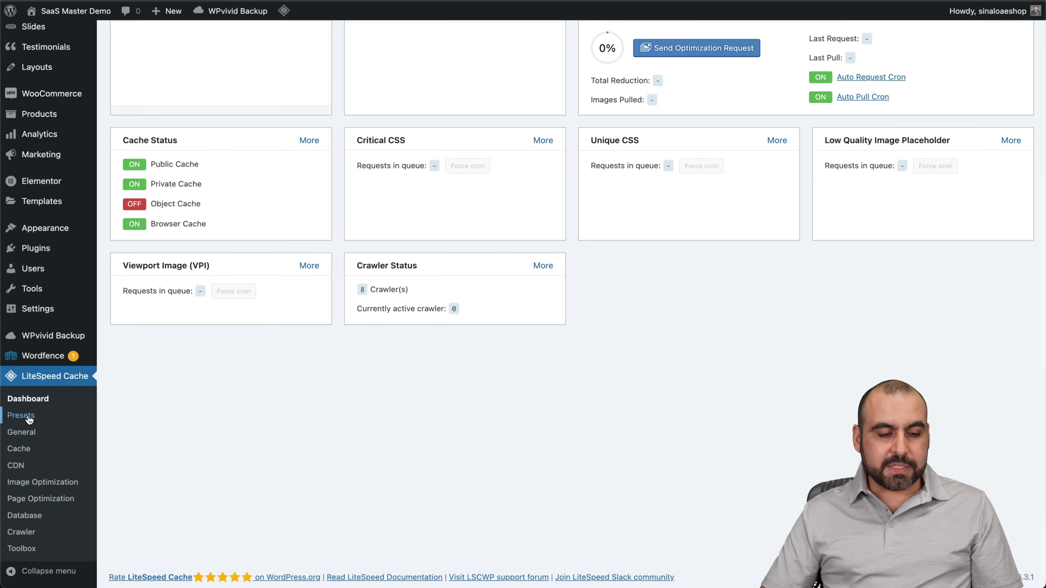
Open LiteSpeed Cache Presets and apply Advanced (Recommended), reaching the backup-and-apply prompt
left_click(29, 419)
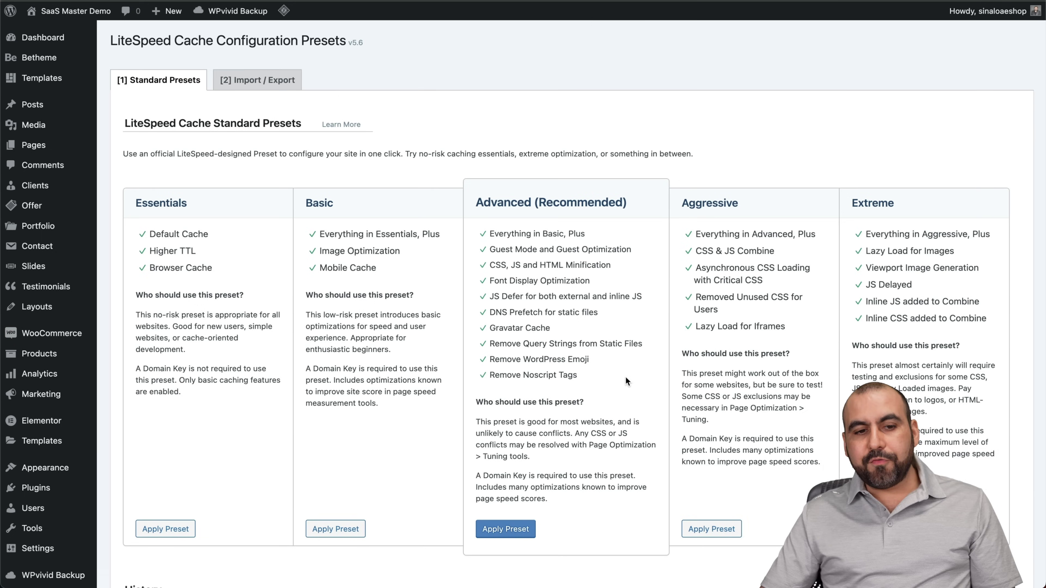
scroll(626, 381, "down", 1)
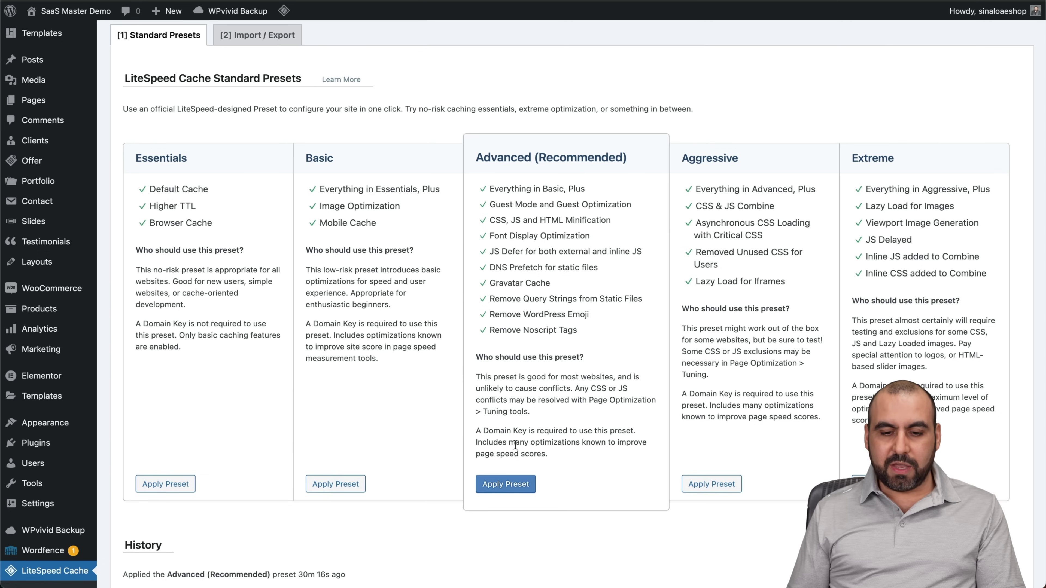
left_click(510, 491)
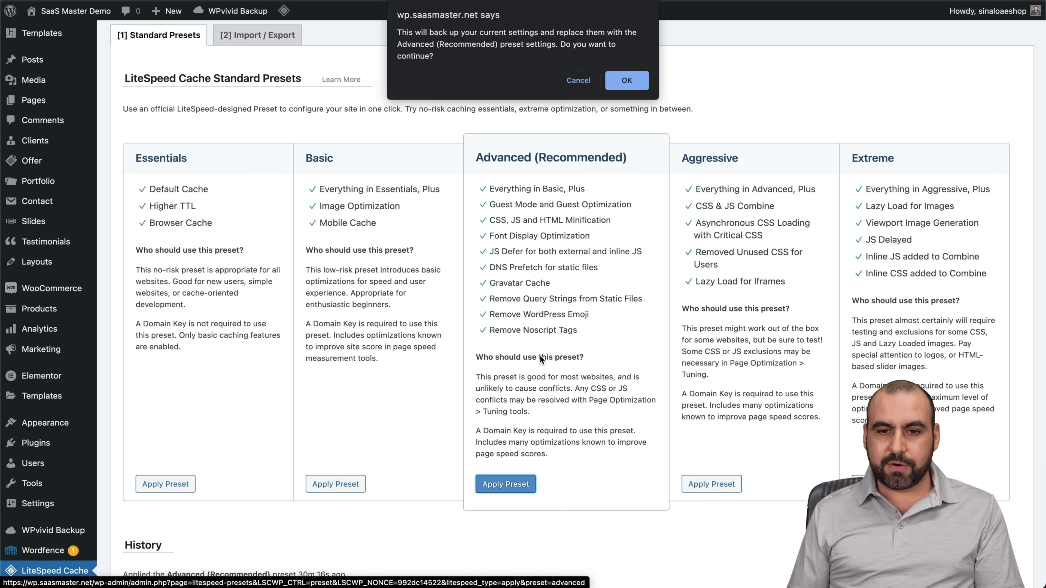
left_click(614, 88)
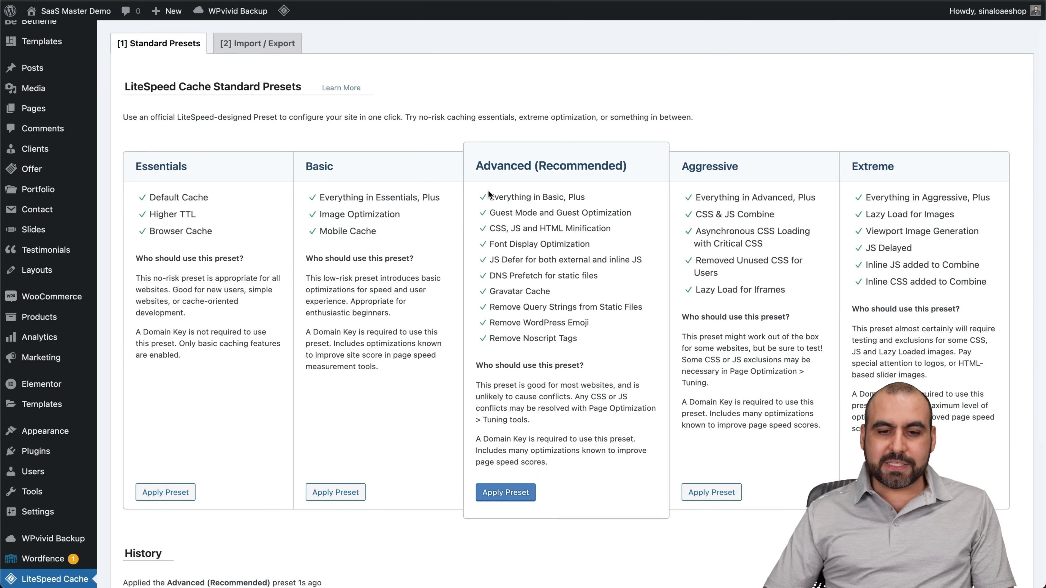
left_click_drag(138, 197, 221, 254)
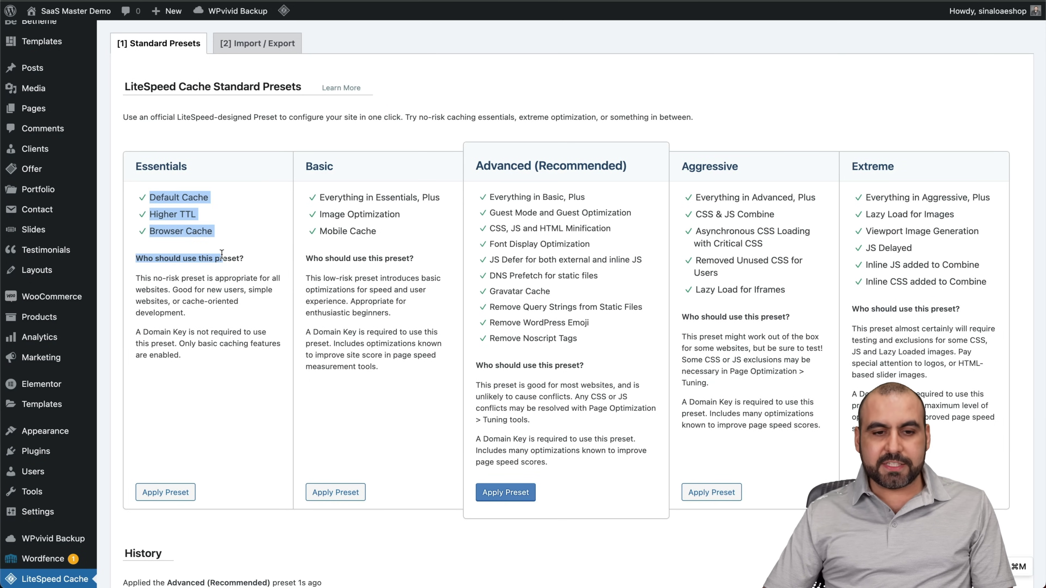
left_click(365, 187)
left_click_drag(490, 197, 534, 348)
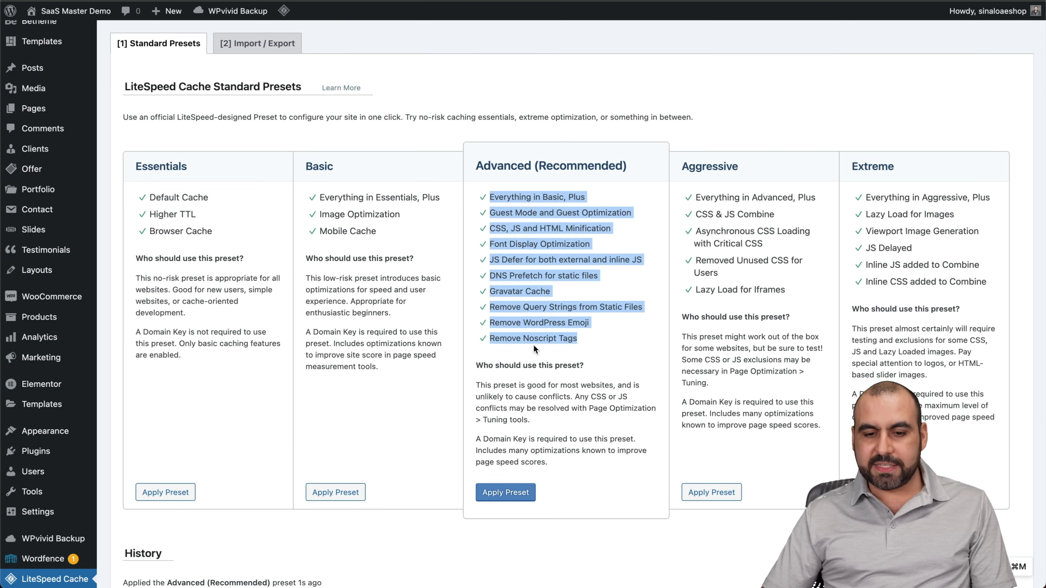
left_click(573, 361)
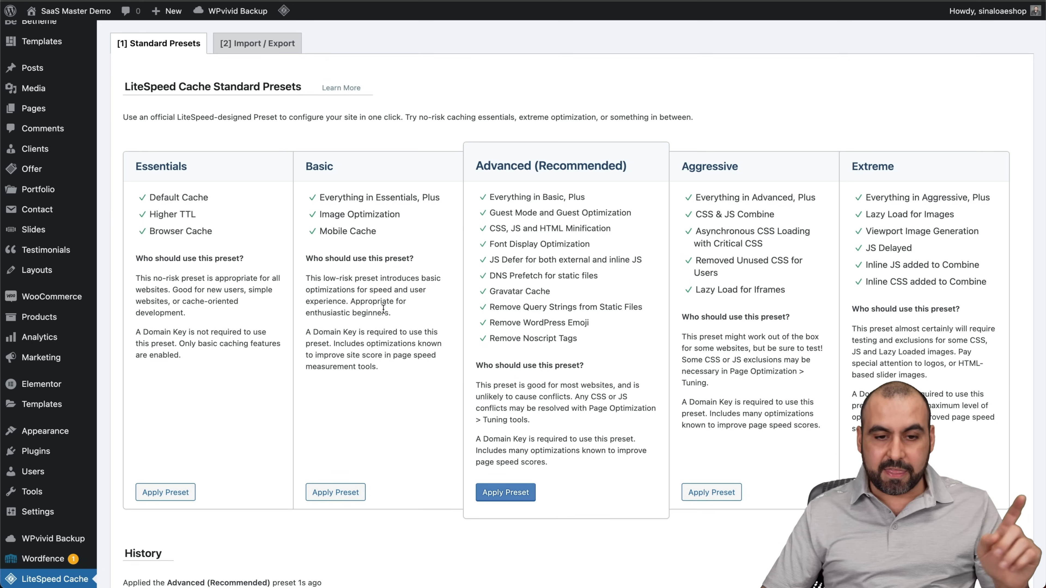
scroll(383, 309, "down", 5)
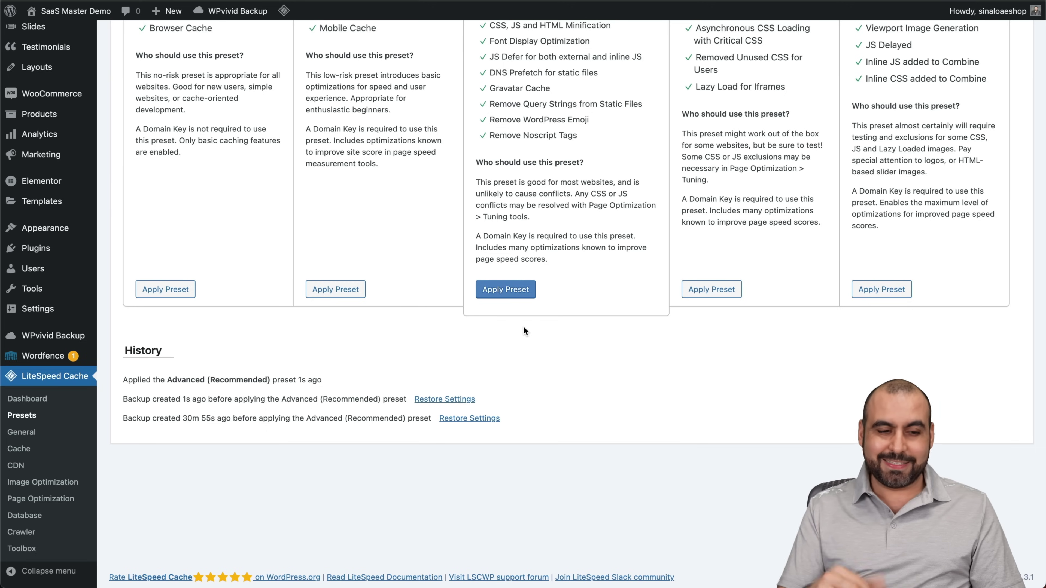
left_click(36, 432)
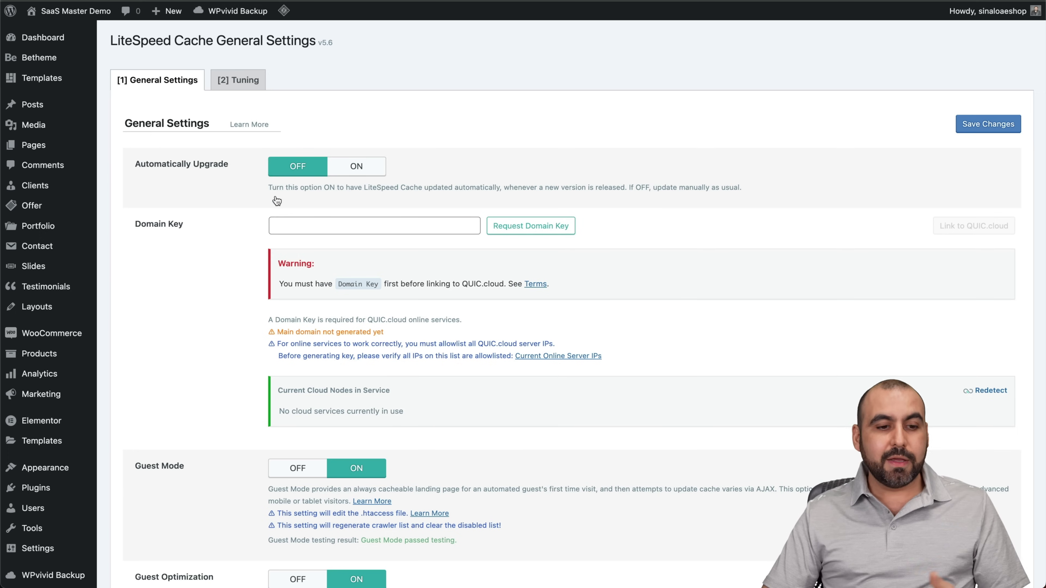
Scroll through LiteSpeed General settings, then review the Cache tab's control settings
scroll(183, 389, "down", 6)
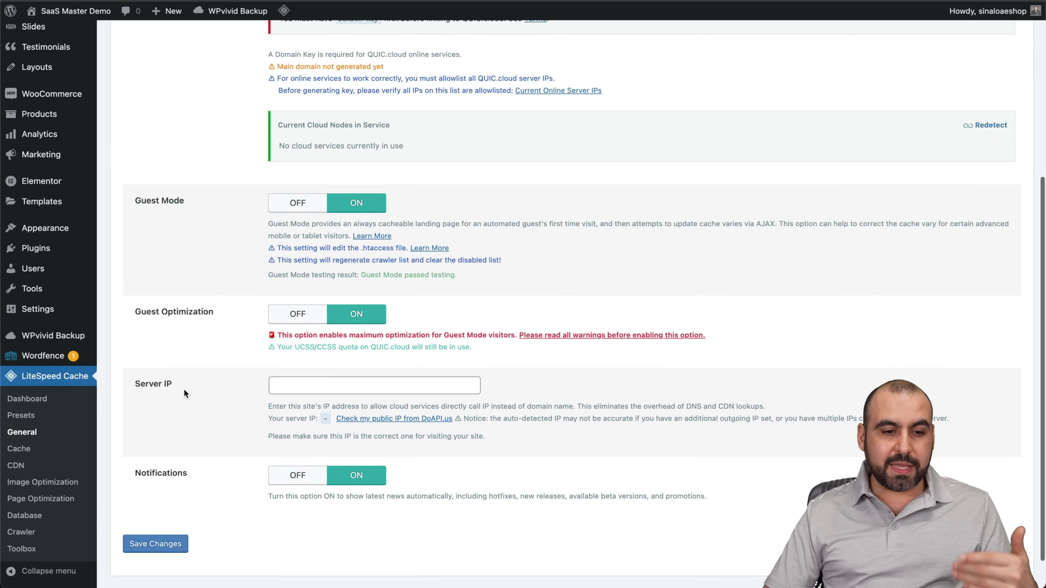
scroll(184, 390, "down", 1)
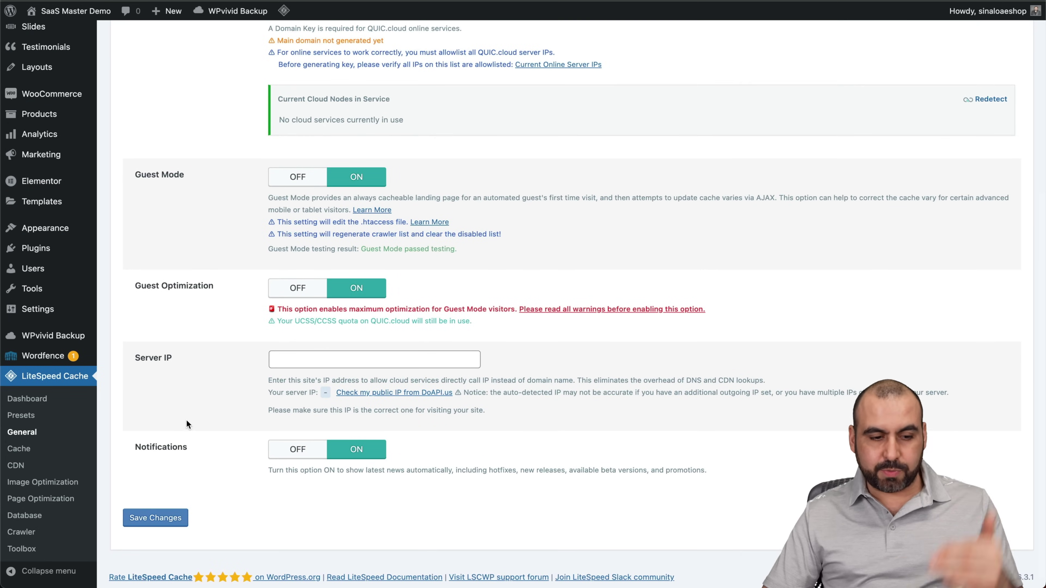
left_click(18, 449)
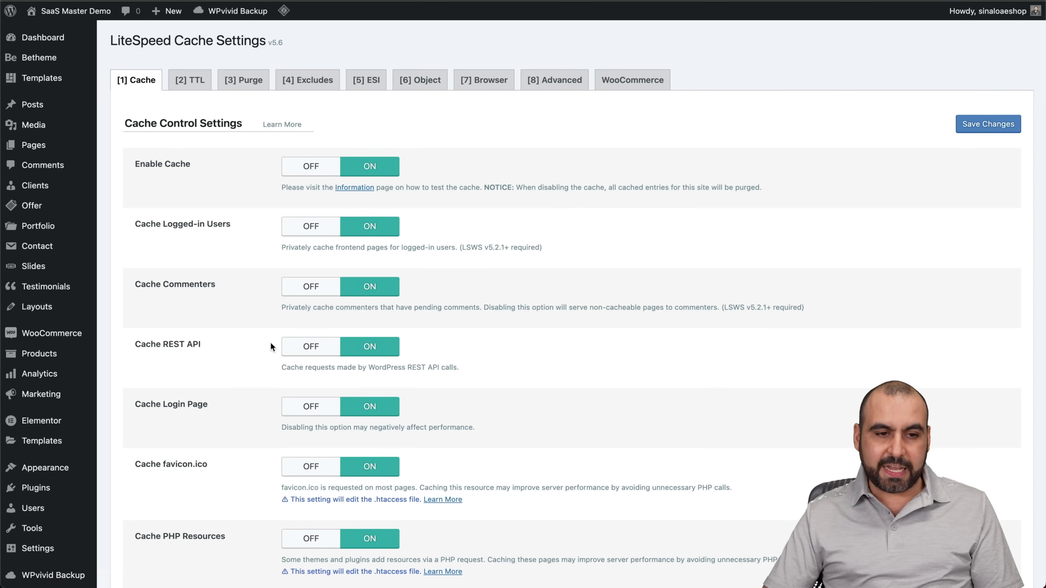
scroll(271, 344, "down", 1)
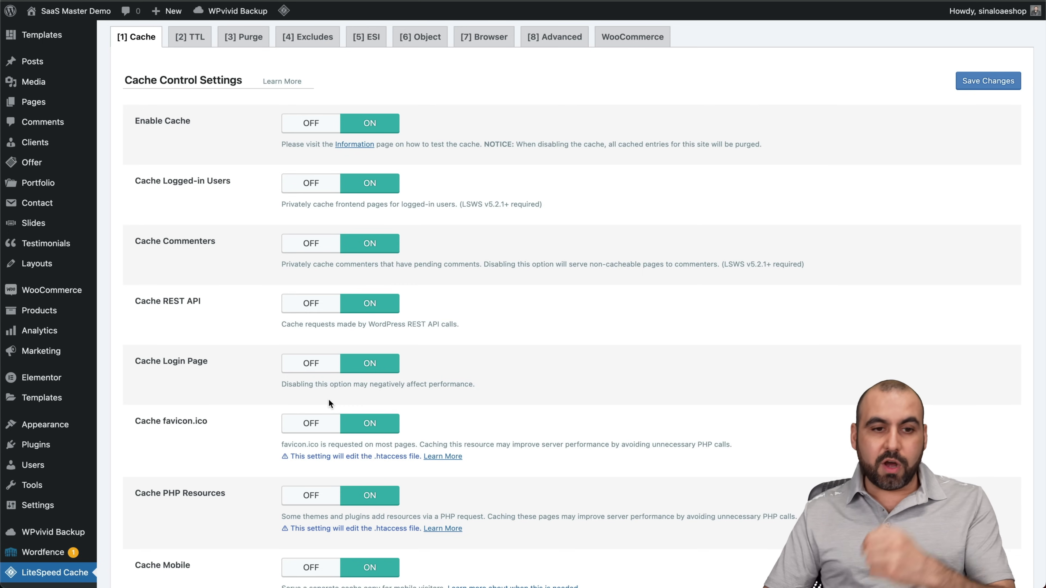
Purge all LiteSpeed cache entries from the admin bar menu
mouse_move(284, 11)
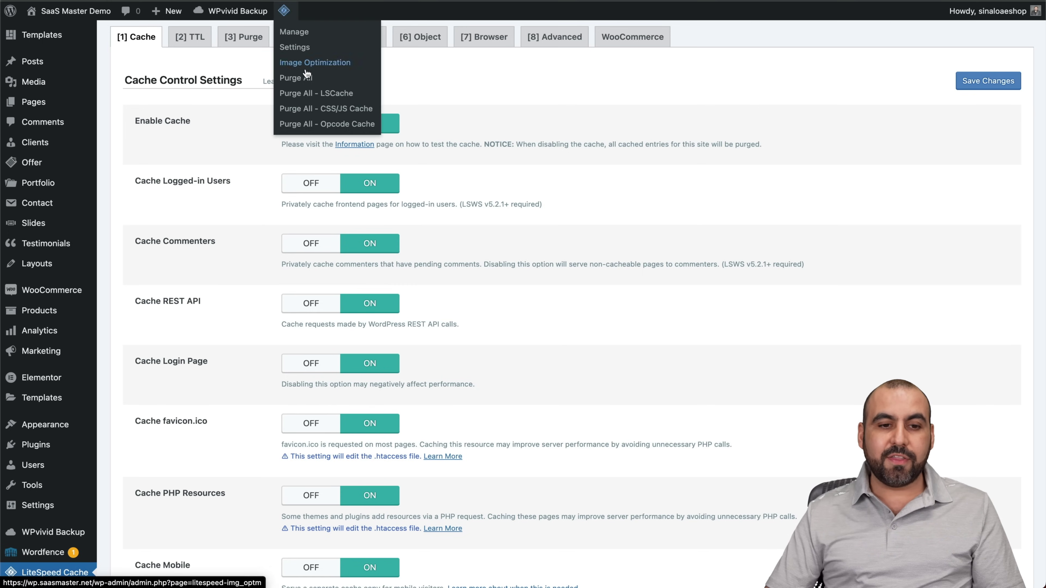
left_click(288, 88)
mouse_move(283, 10)
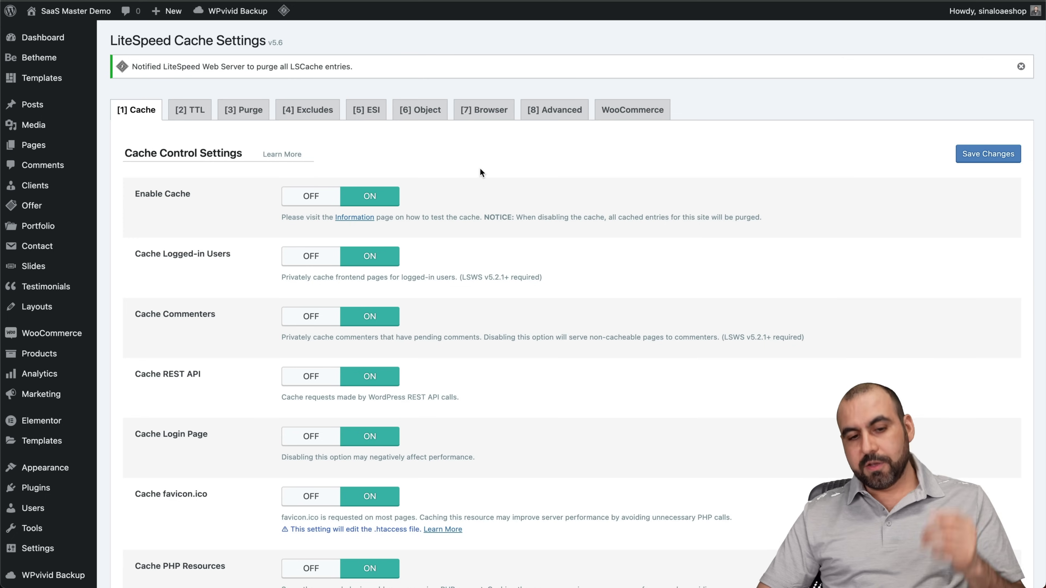
Review the TTL, Purge, Excludes and ESI cache settings sections
scroll(480, 169, "down", 10)
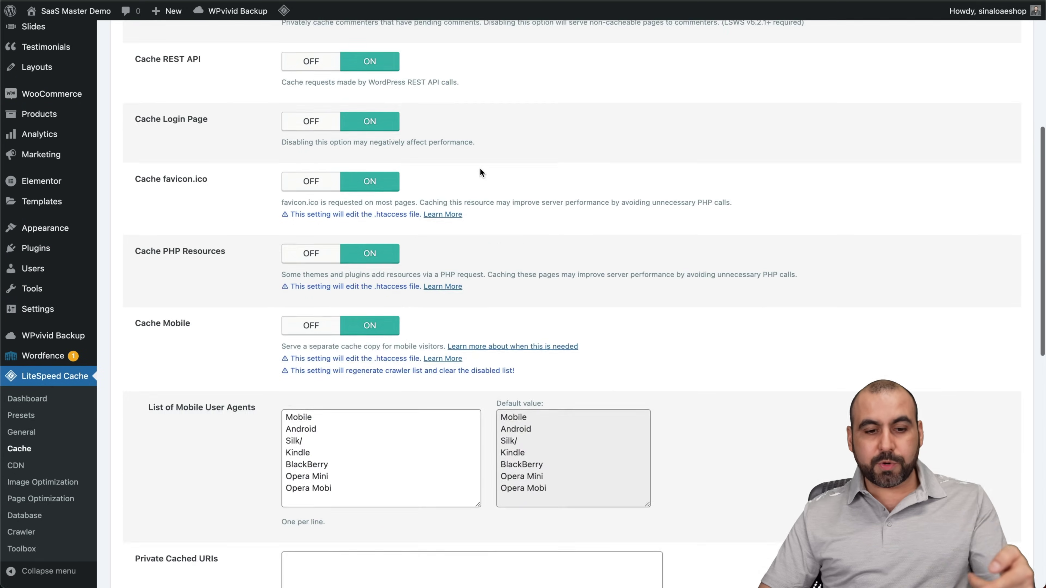
scroll(480, 169, "down", 8)
scroll(480, 169, "up", 20)
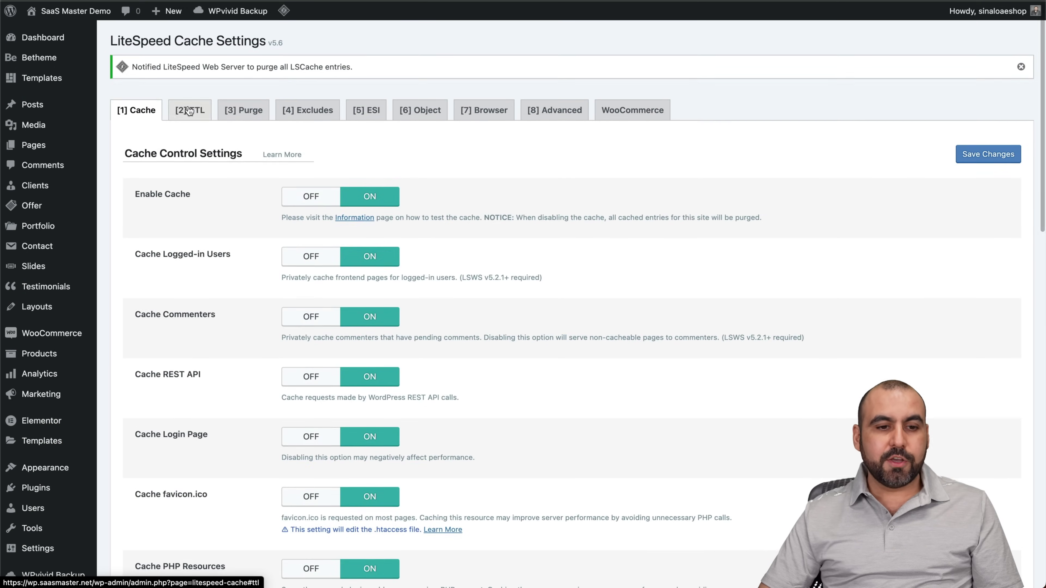
left_click(191, 110)
left_click(244, 110)
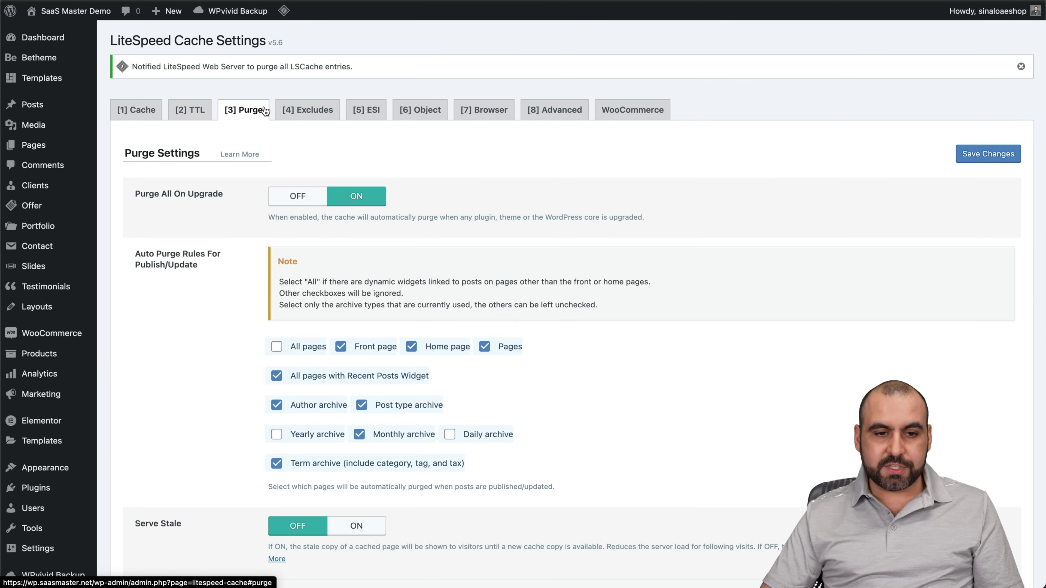
left_click(321, 117)
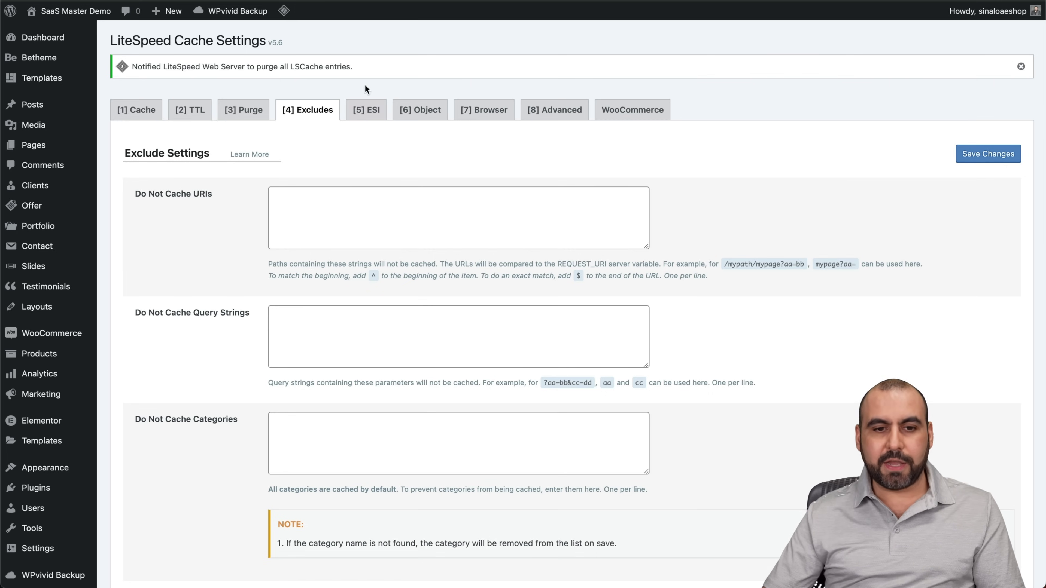
left_click(365, 118)
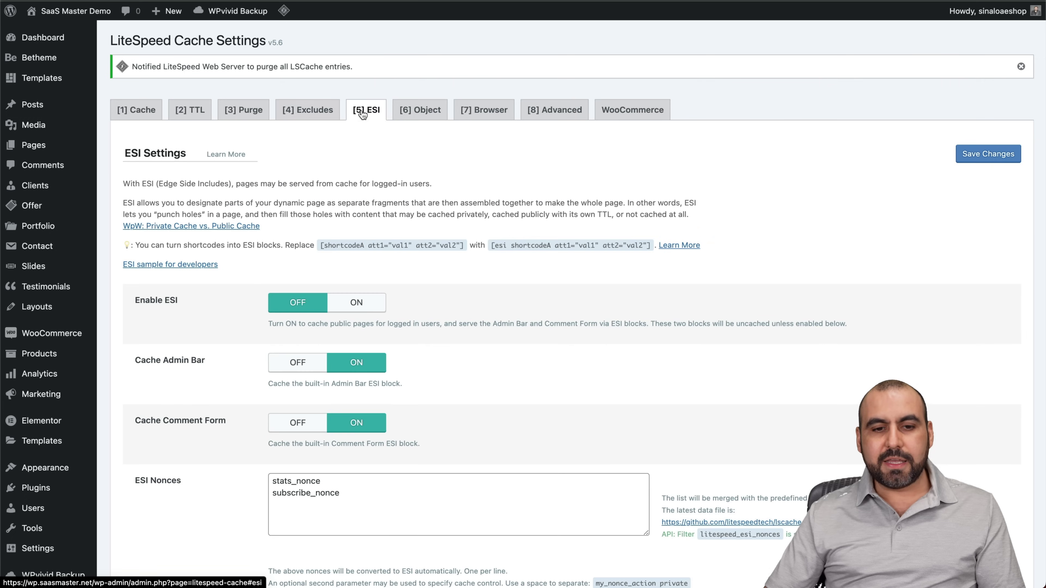
Review the Object, Browser, Advanced and WooCommerce sections, save, and return to the Cache tab
left_click(423, 119)
left_click(494, 110)
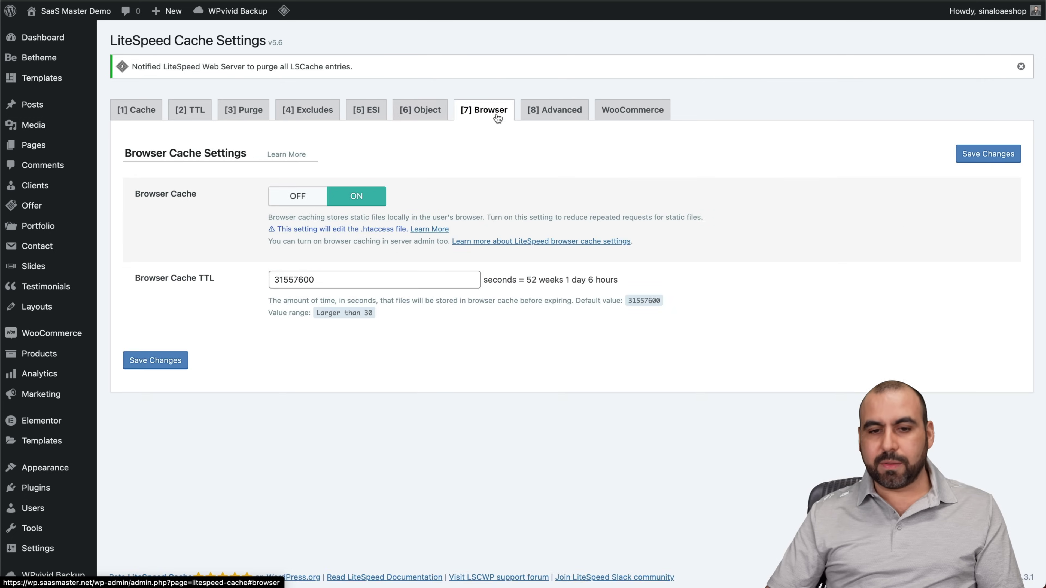
left_click(553, 114)
left_click(616, 111)
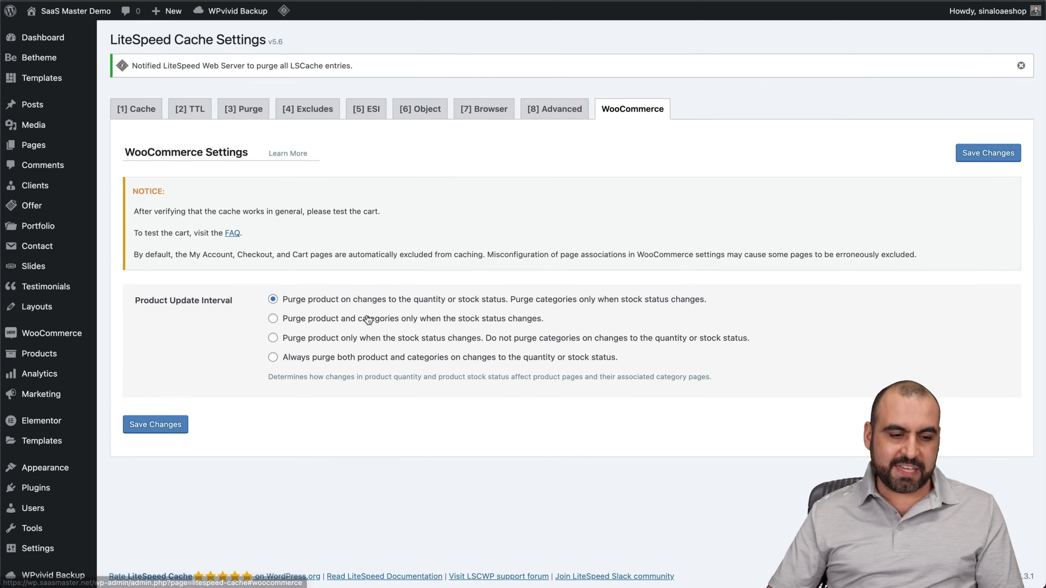
left_click(153, 424)
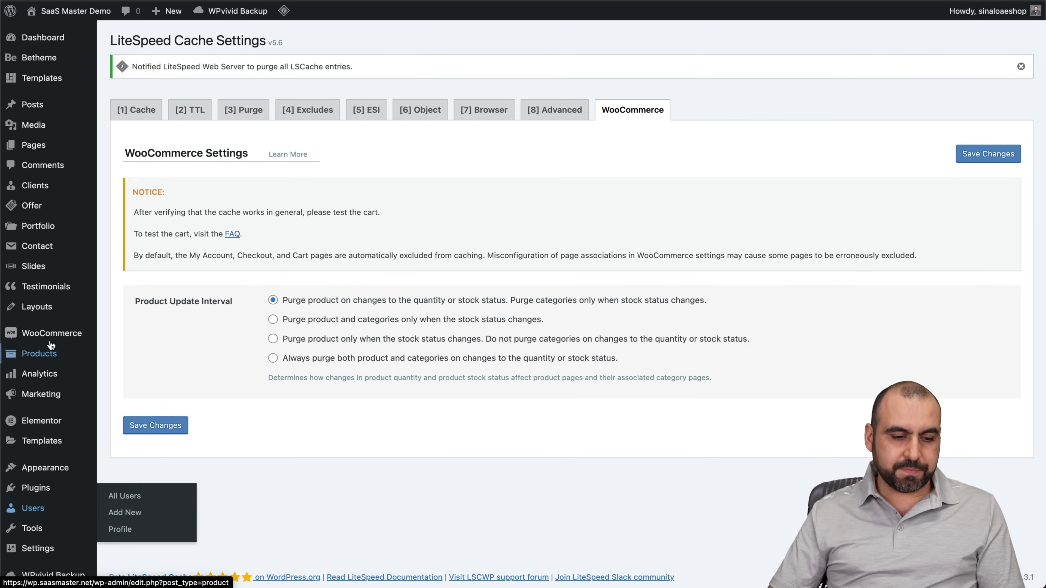
left_click(152, 112)
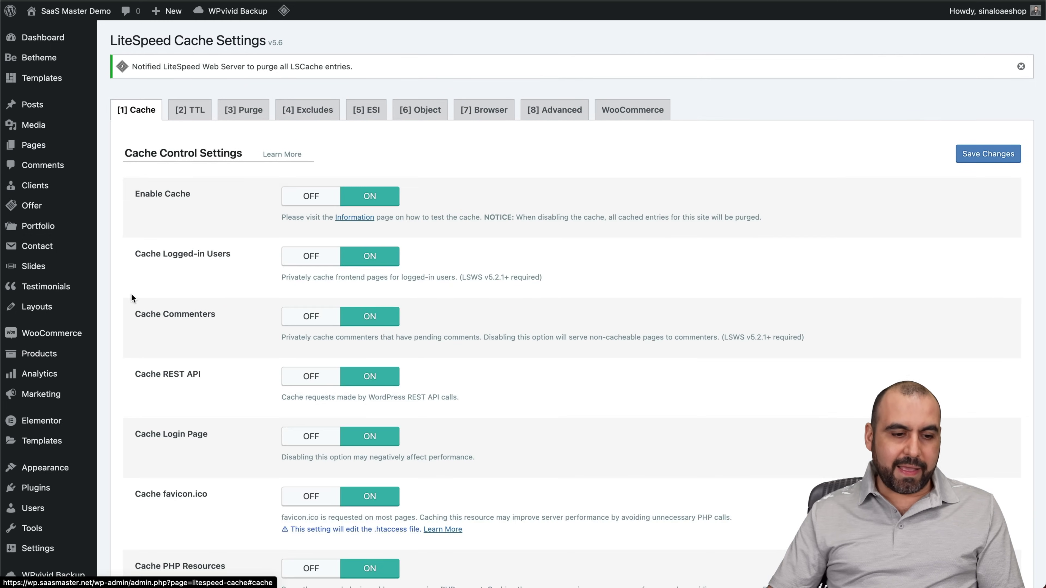
scroll(129, 320, "down", 10)
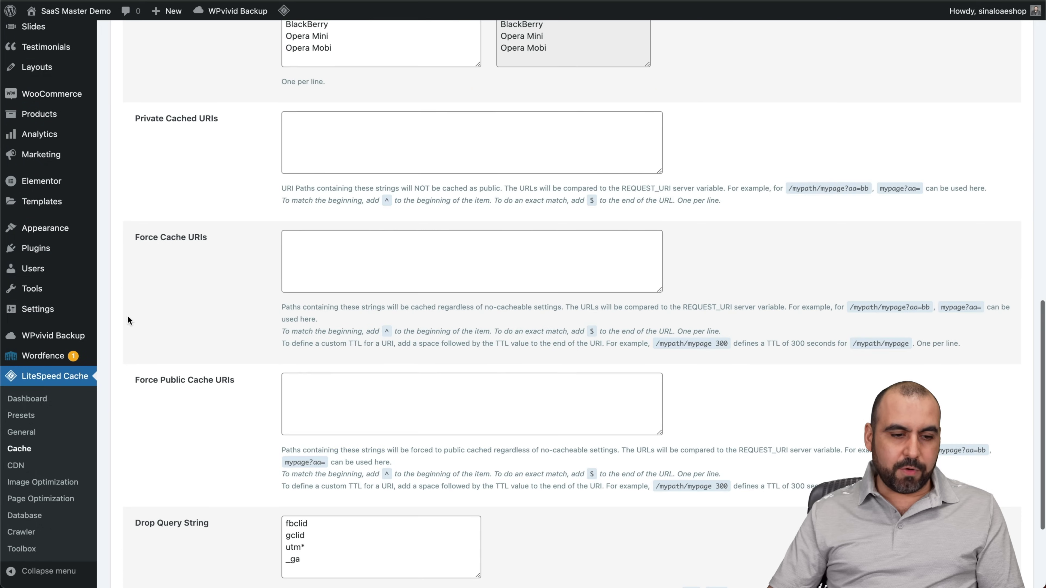
In CDN settings, toggle QUIC.cloud CDN on then off and review the CDN URL options
left_click(24, 468)
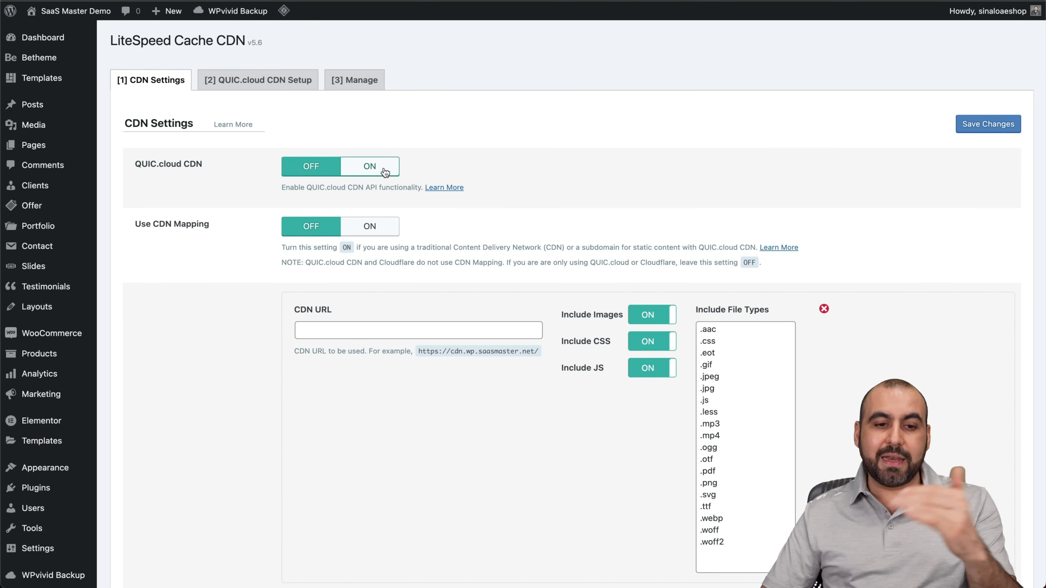
left_click(365, 169)
left_click(320, 171)
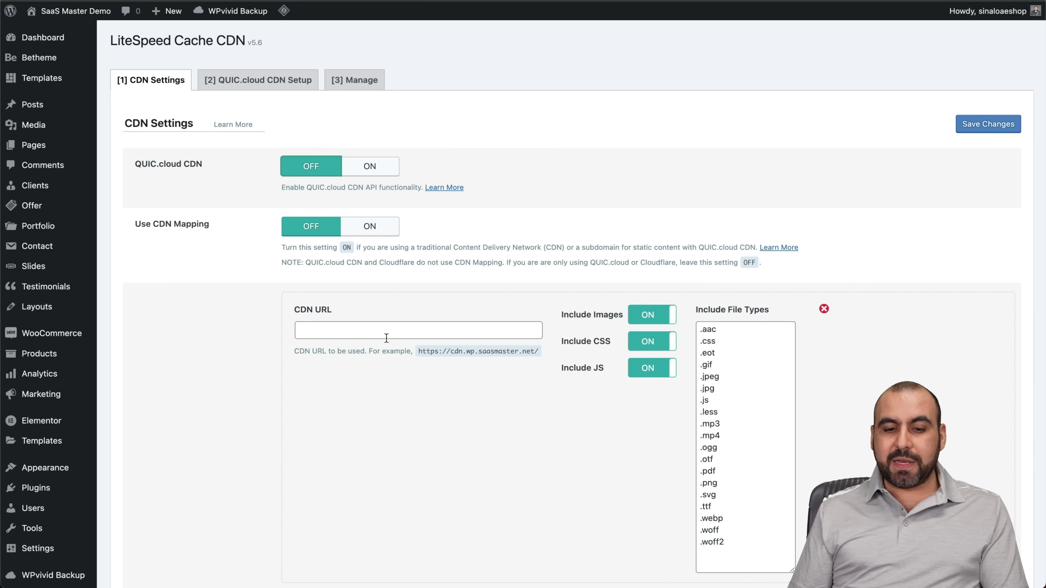
left_click_drag(429, 349, 553, 354)
left_click(553, 353)
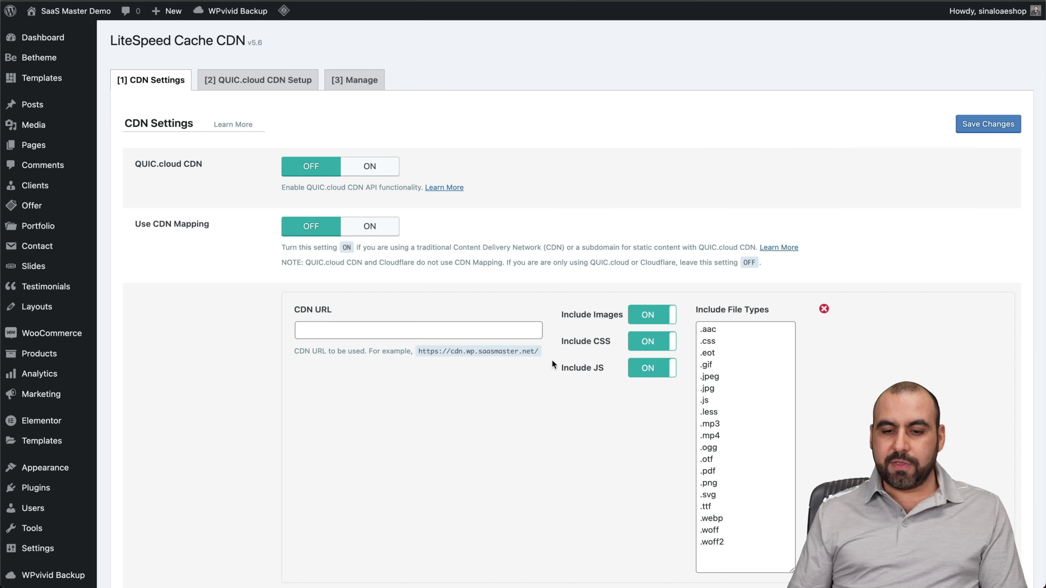
scroll(374, 423, "down", 9)
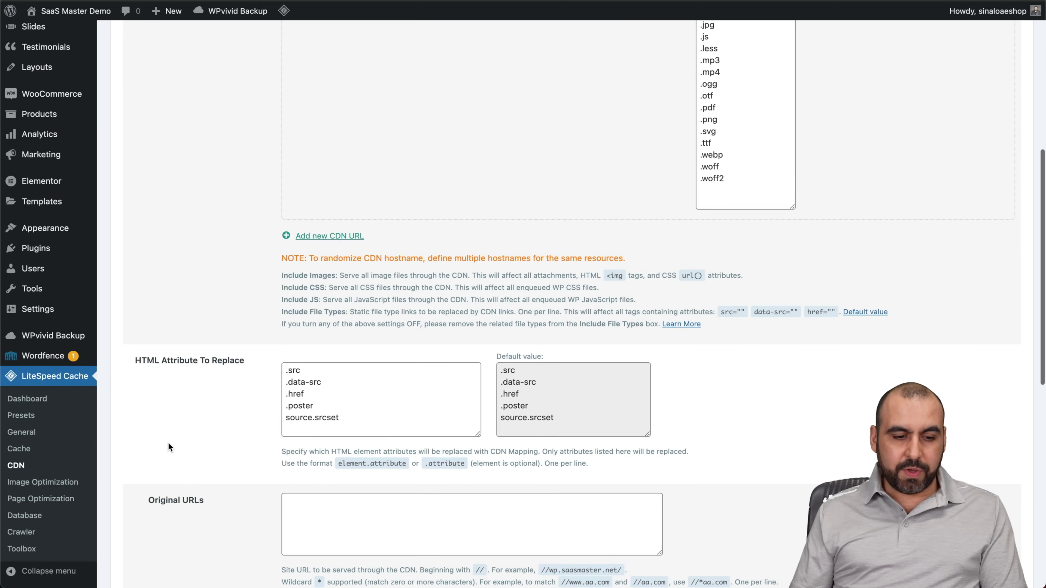
left_click(56, 481)
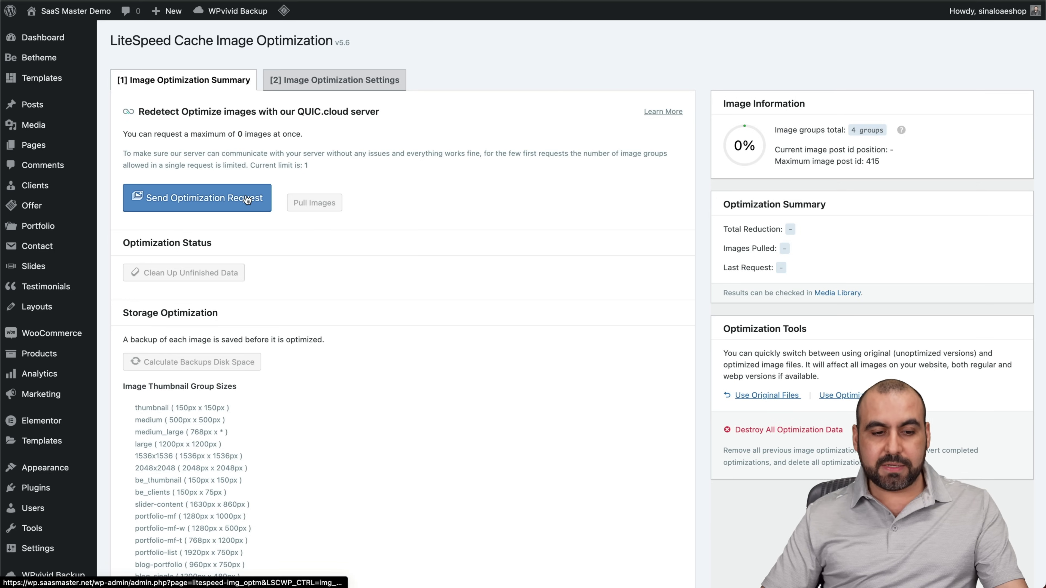
Scroll through the Image Optimization settings to Save Changes, then open Page Optimization
scroll(174, 347, "down", 6)
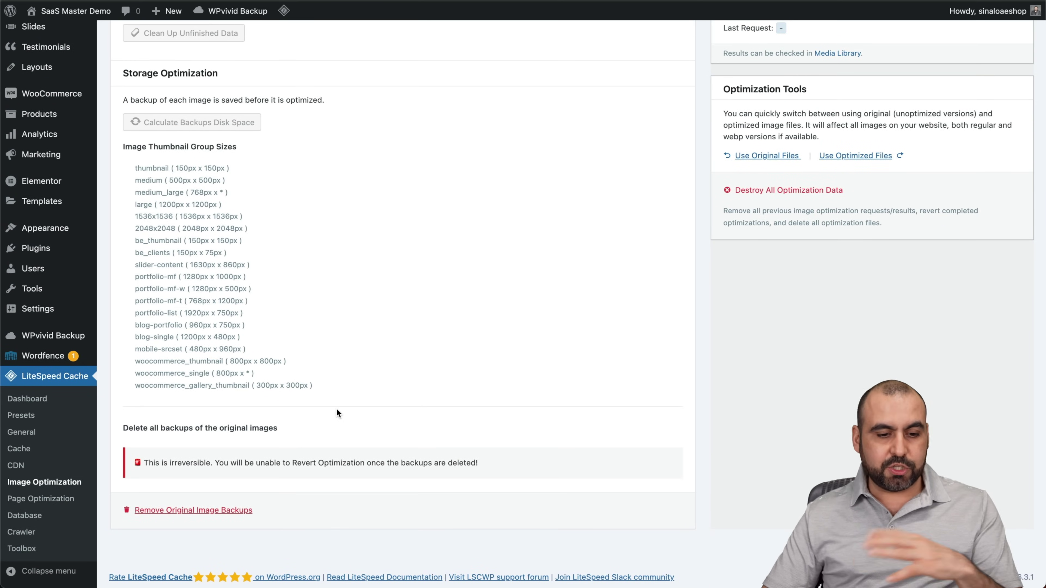
scroll(337, 413, "up", 6)
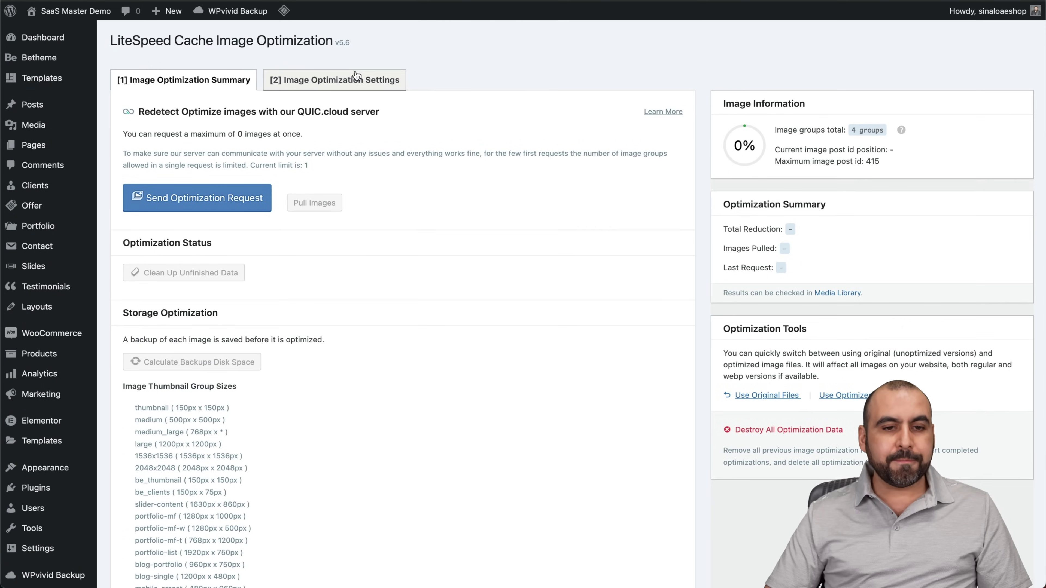
left_click(356, 78)
scroll(458, 225, "down", 2)
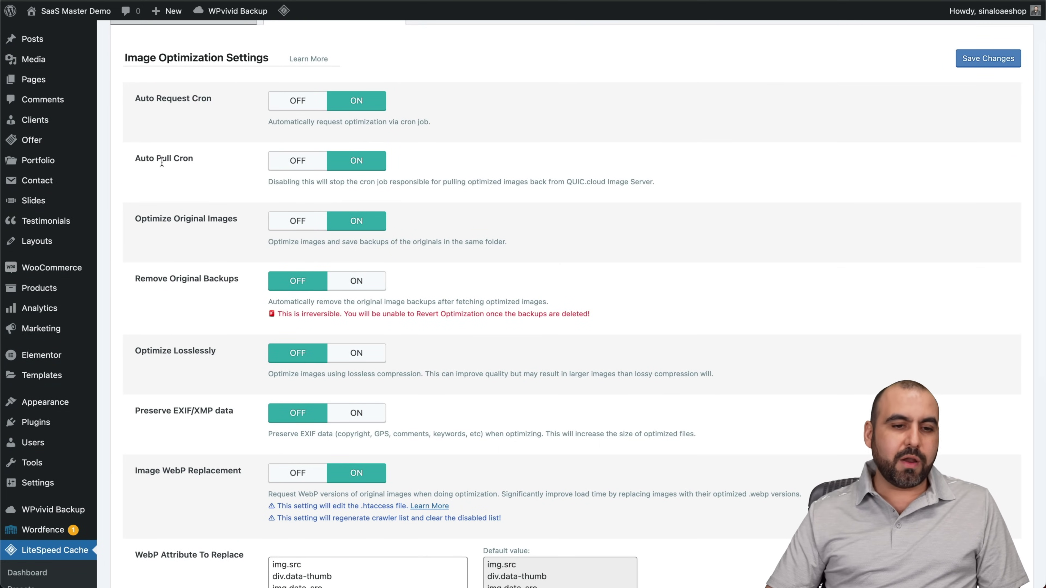
scroll(196, 199, "down", 1)
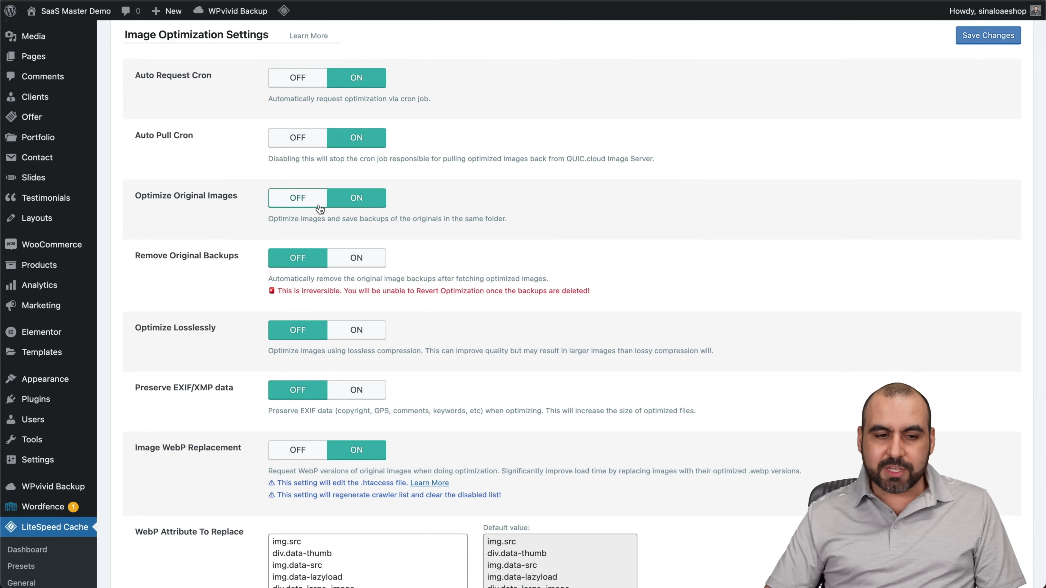
scroll(218, 261, "down", 4)
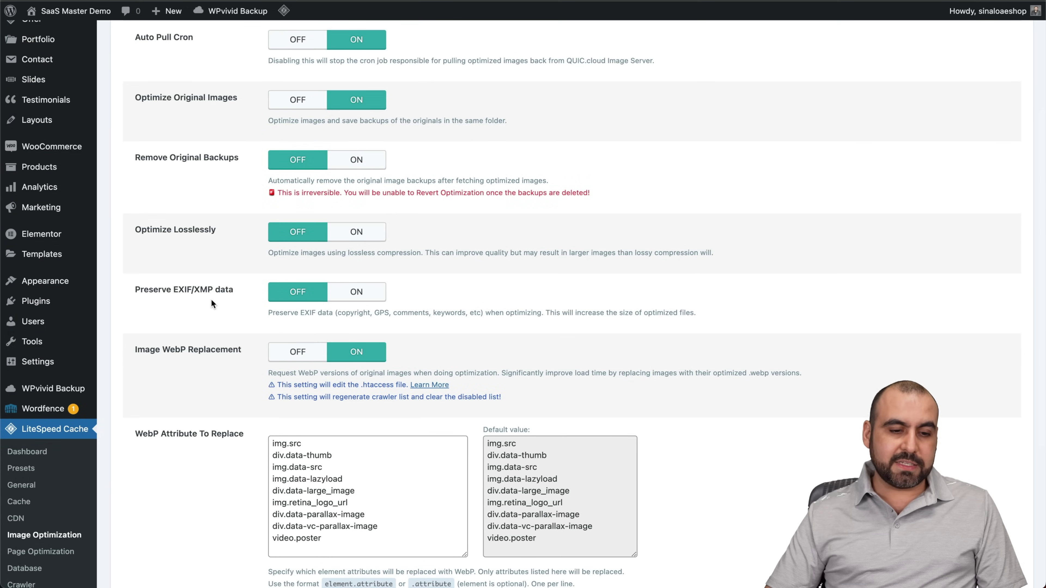
scroll(211, 299, "down", 5)
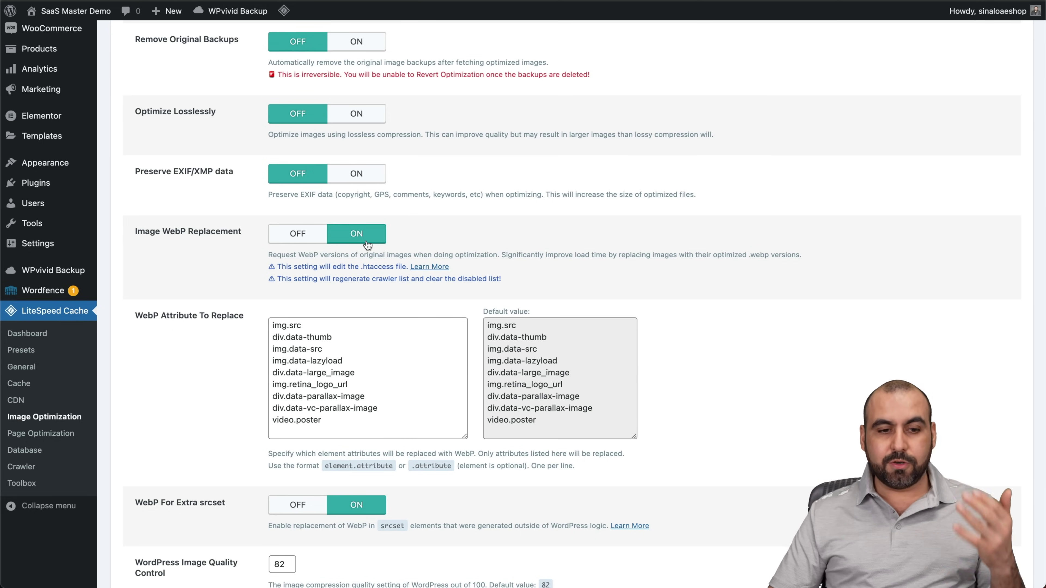
scroll(368, 244, "down", 3)
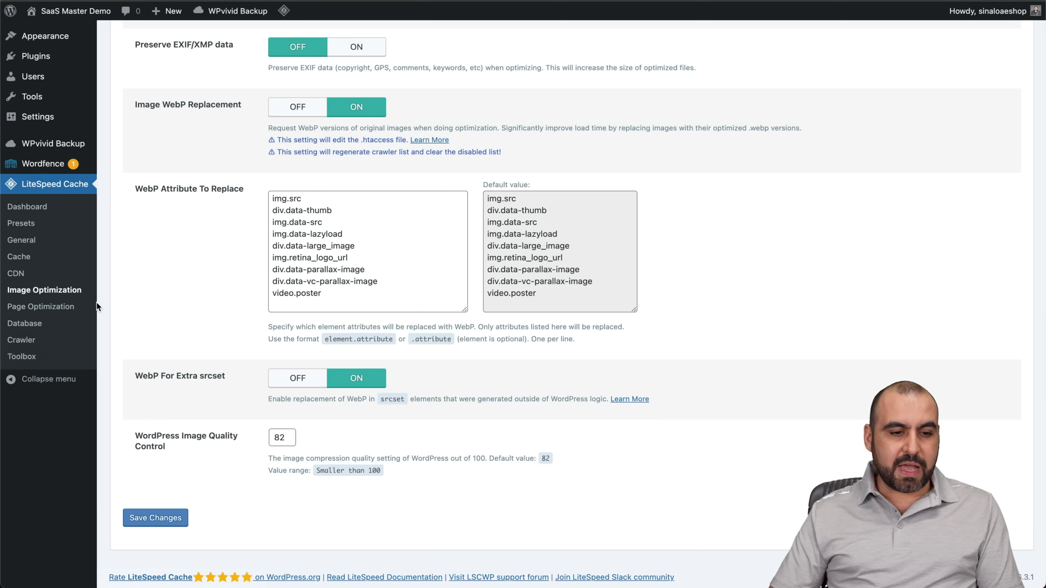
left_click(67, 307)
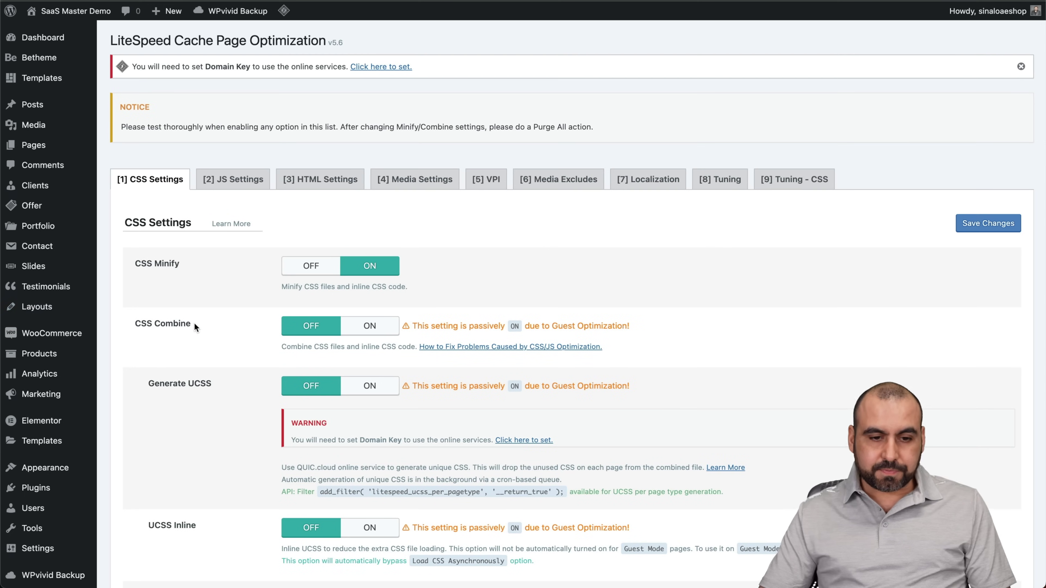
Review the Page Optimization JS, HTML, Media and Viewport Images settings tabs
scroll(194, 327, "down", 3)
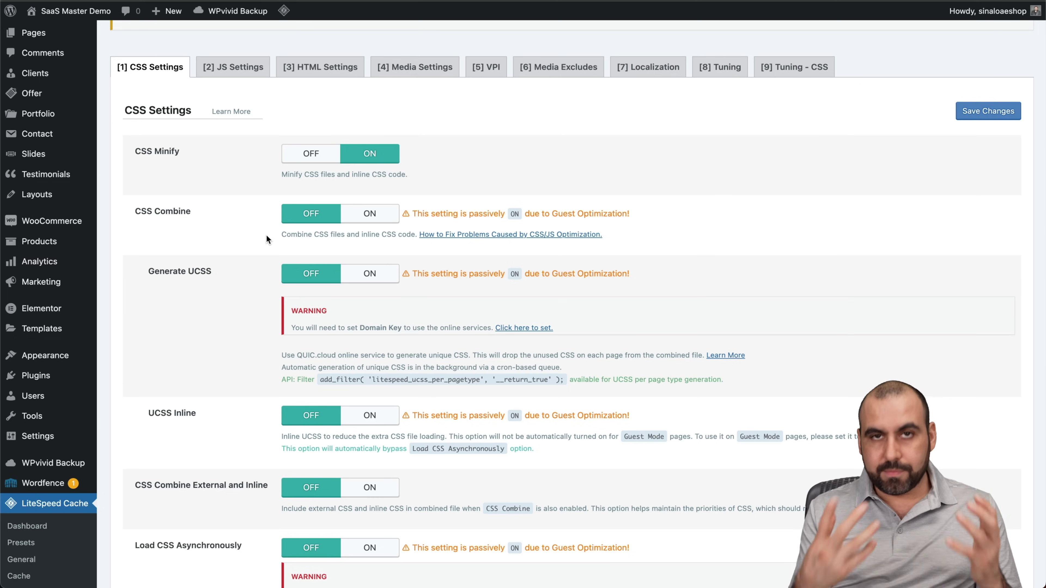
scroll(267, 236, "down", 10)
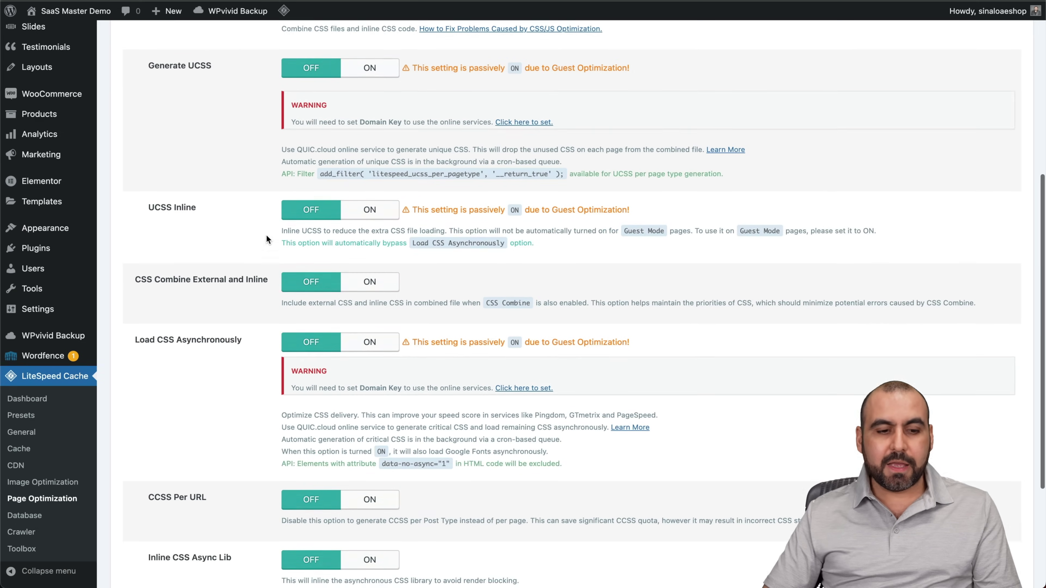
scroll(267, 234, "up", 13)
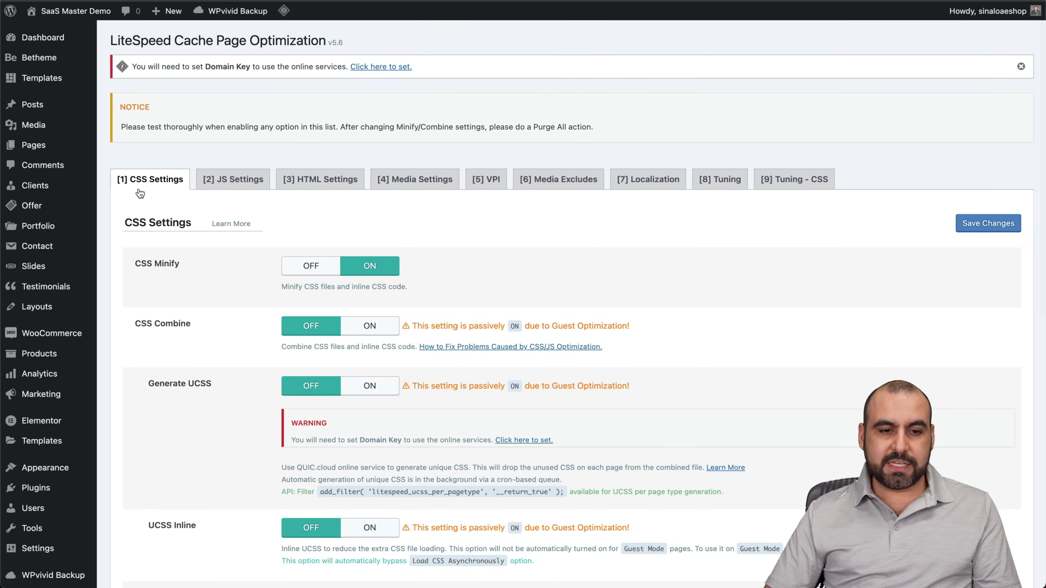
left_click(224, 181)
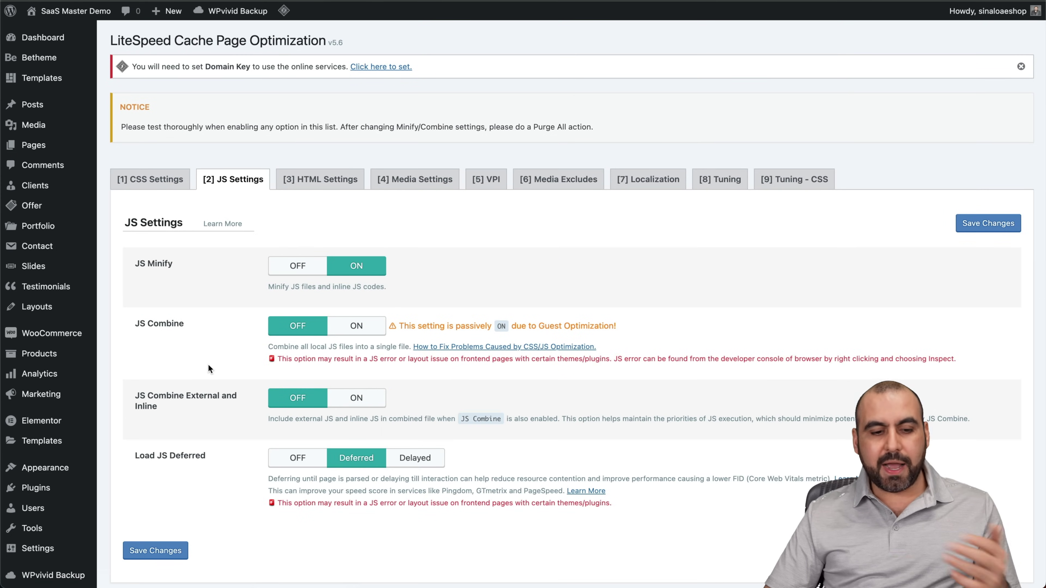
left_click(320, 183)
left_click(416, 185)
left_click(486, 184)
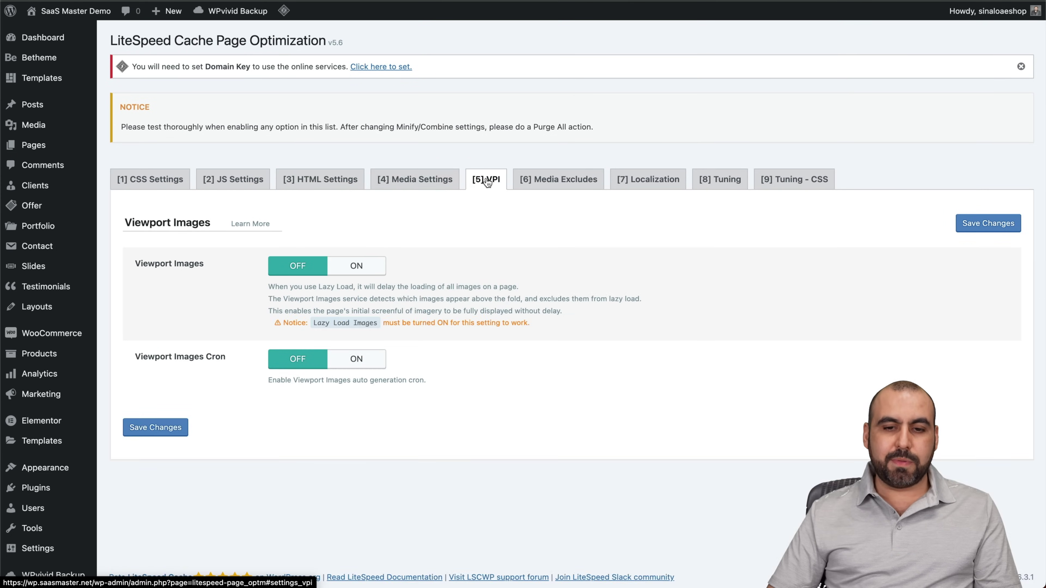
Review the Media Excludes, Localization, Tuning and Tuning - CSS settings tabs
left_click(587, 186)
left_click(649, 186)
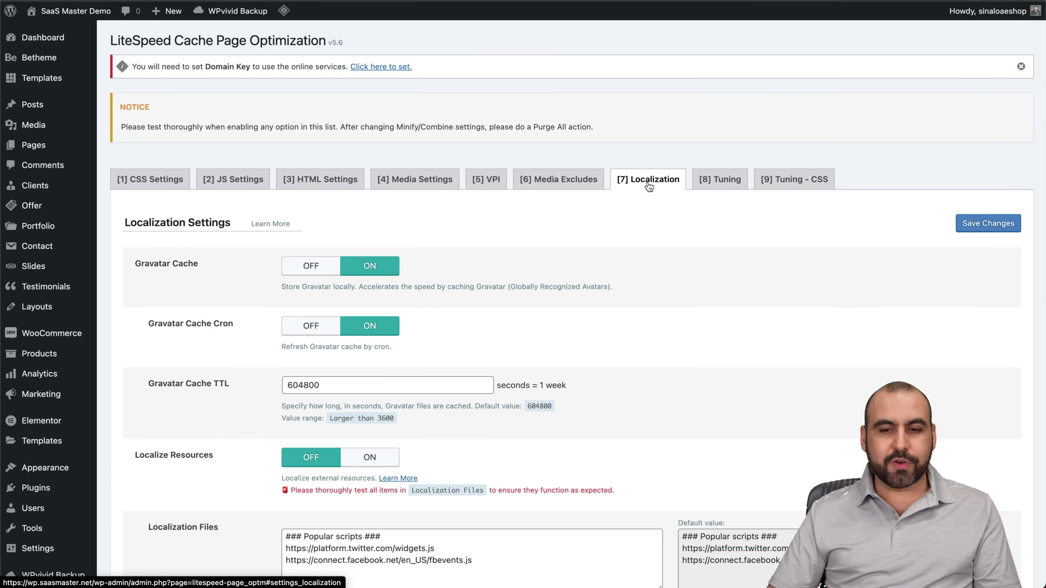
left_click(724, 187)
left_click(774, 185)
Open LiteSpeed Cache Database Optimization, showing 180 cleanable items including 160 transients
scroll(240, 470, "down", 5)
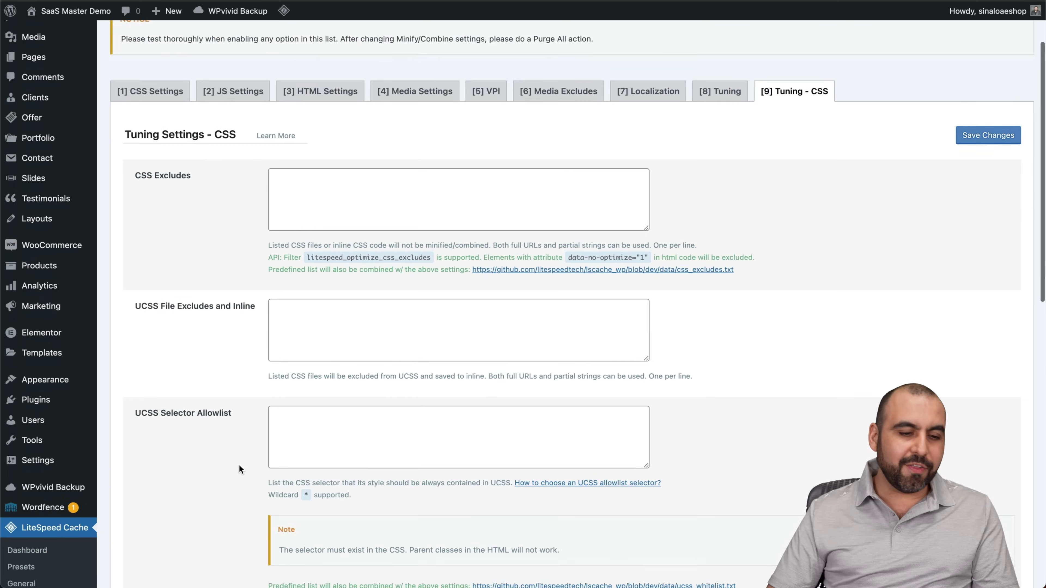
scroll(240, 469, "down", 3)
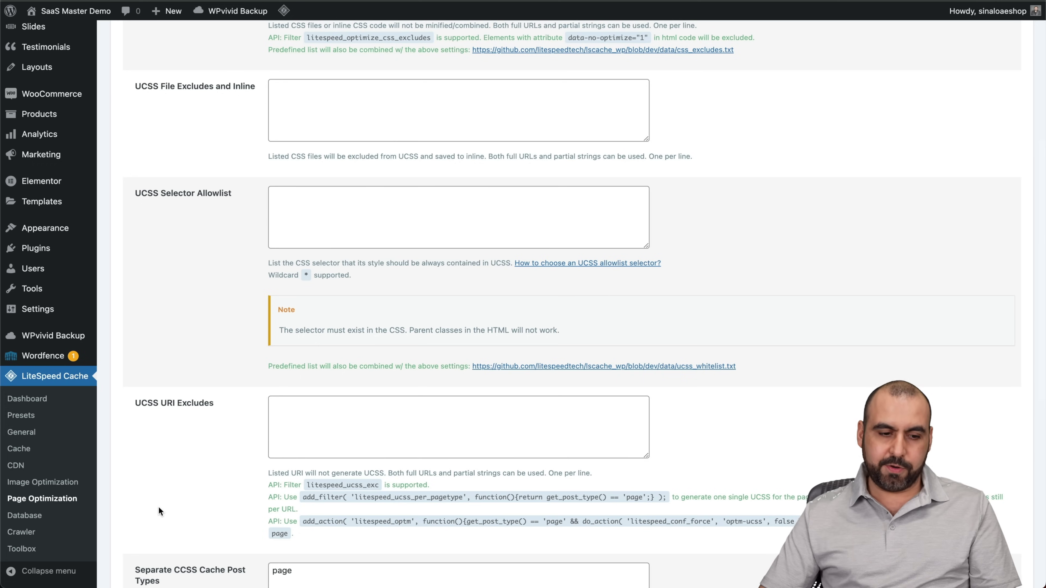
left_click(41, 516)
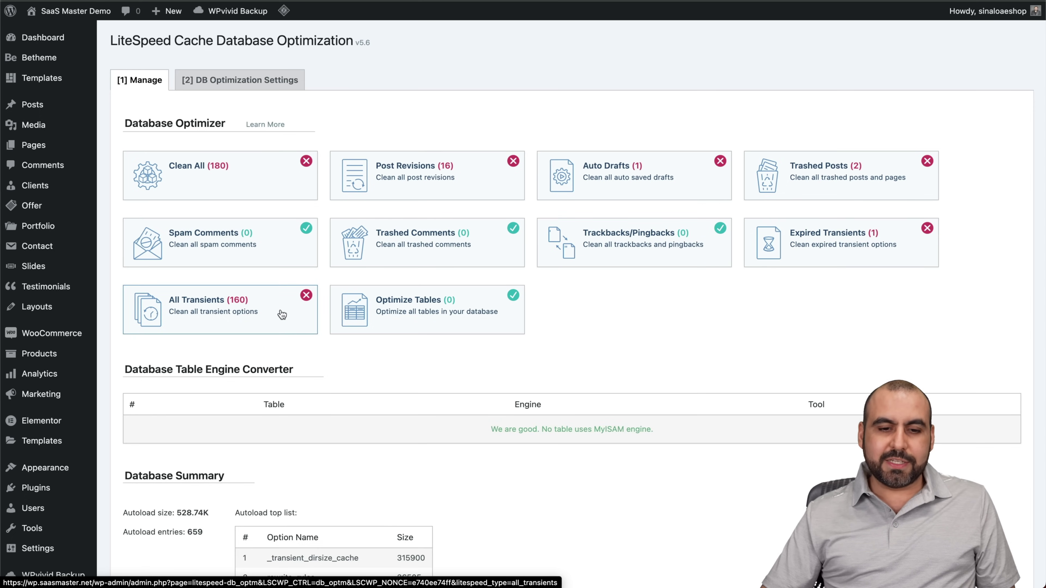
left_click(400, 313)
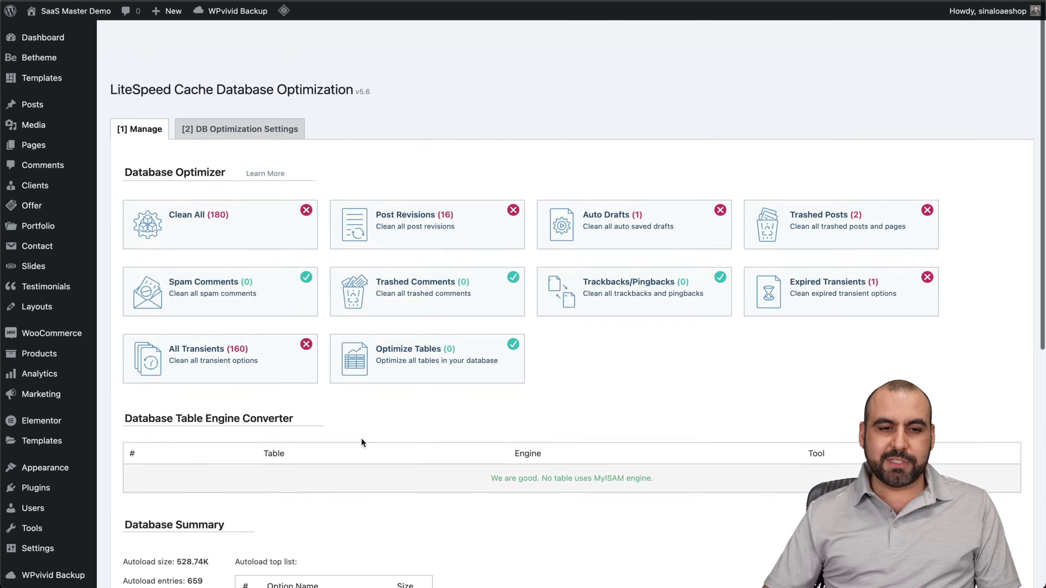
left_click(268, 83)
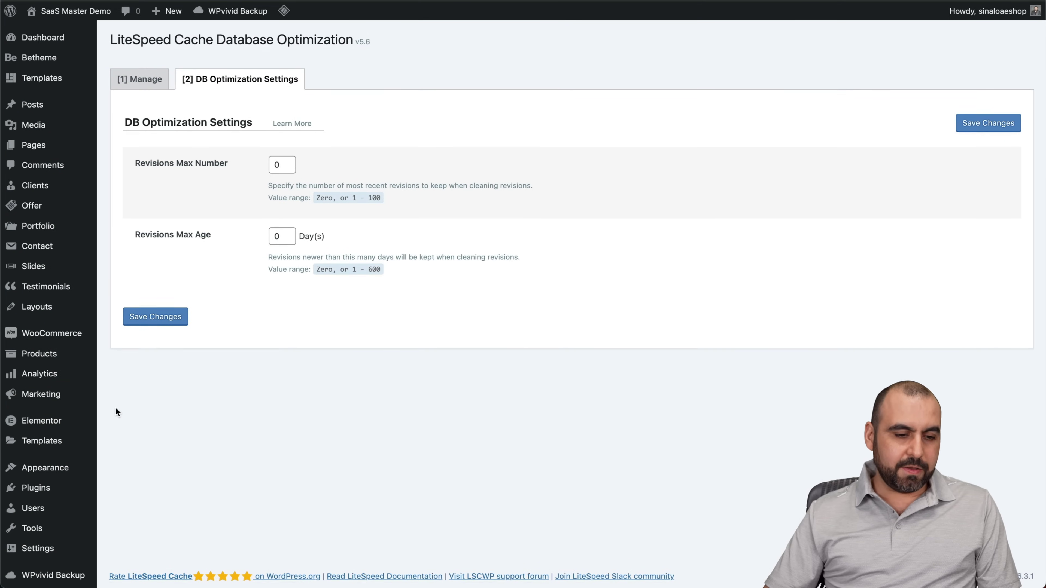
left_click(122, 83)
mouse_move(84, 388)
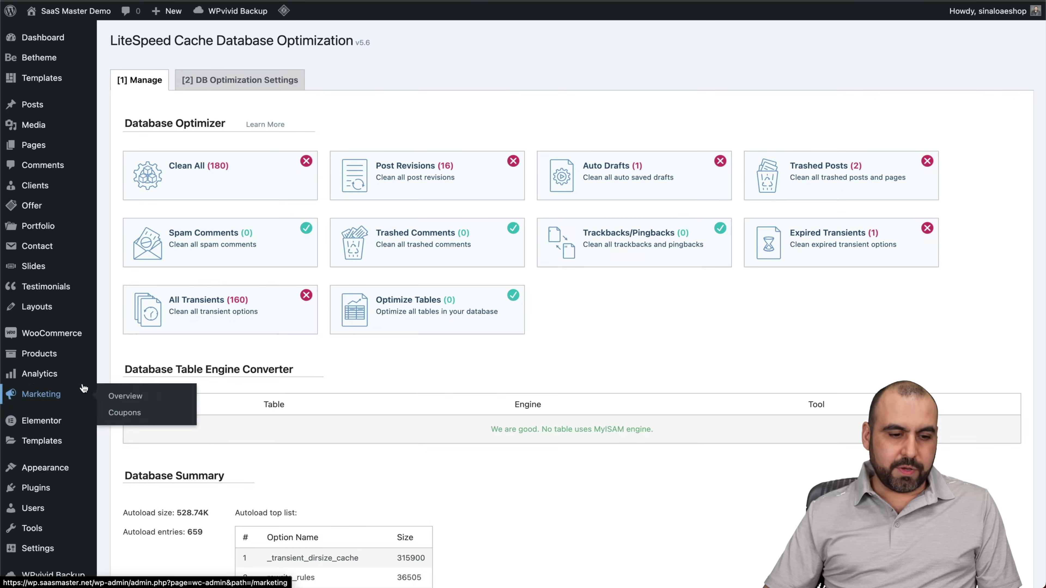
scroll(84, 388, "down", 10)
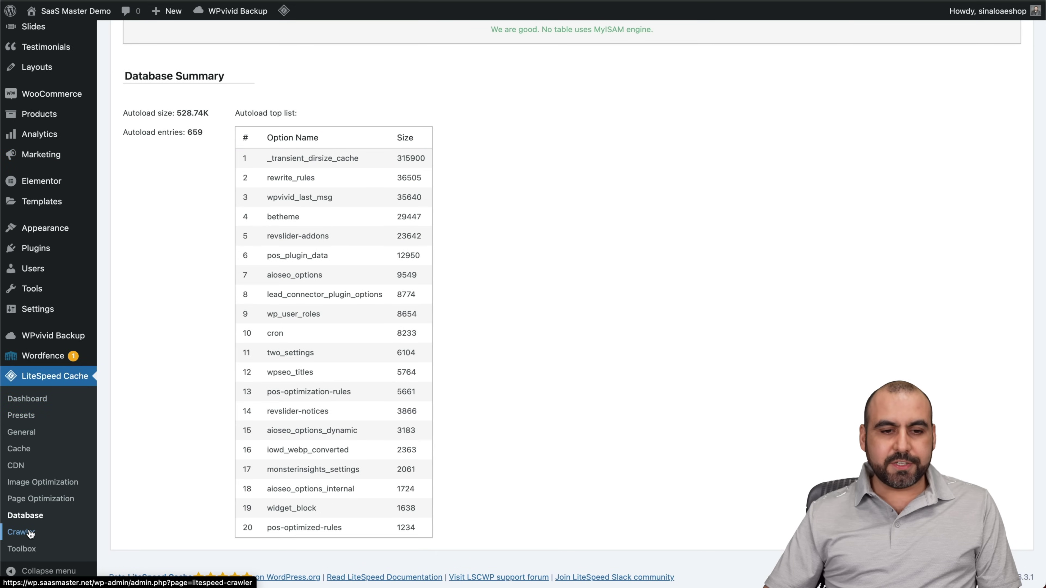
left_click(30, 534)
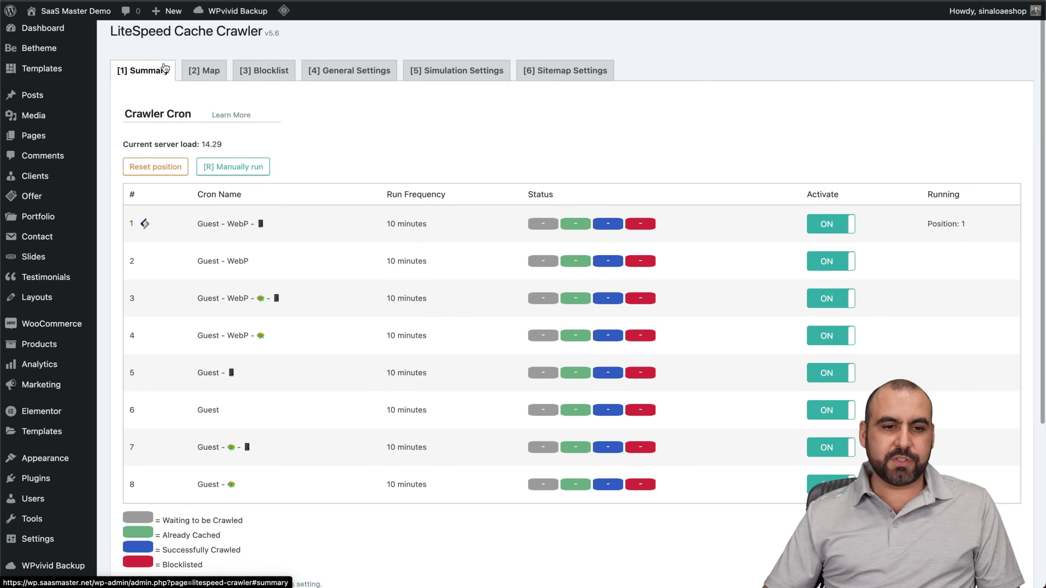
Review the crawler's URL map, blocklist, general, simulation and sitemap settings
left_click(215, 74)
left_click(280, 73)
left_click(373, 74)
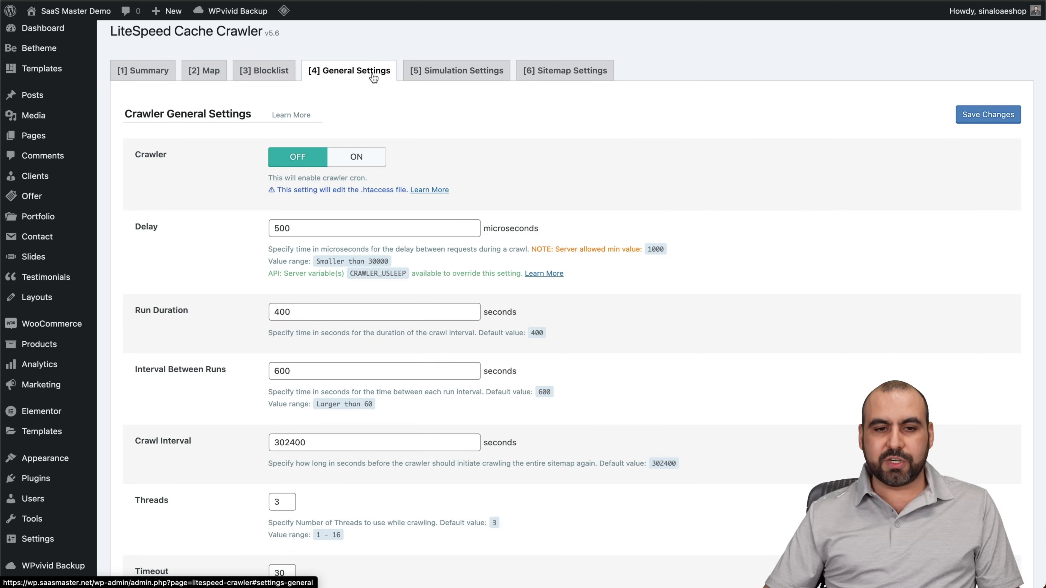
left_click(441, 76)
left_click(564, 74)
scroll(135, 324, "down", 5)
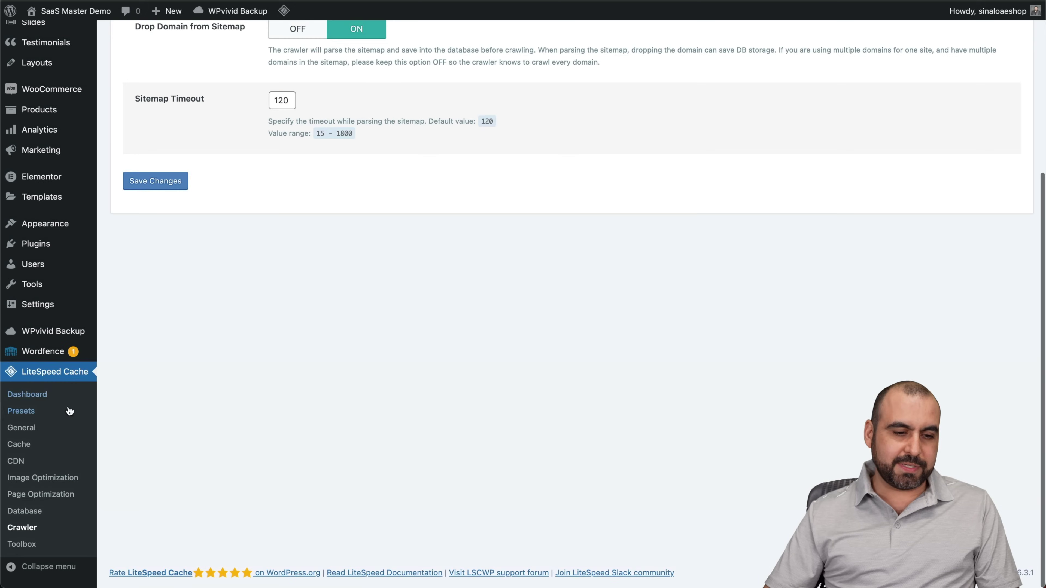
In the LiteSpeed Toolbox, view import/export, .htaccess contents and heartbeat control settings
left_click(23, 544)
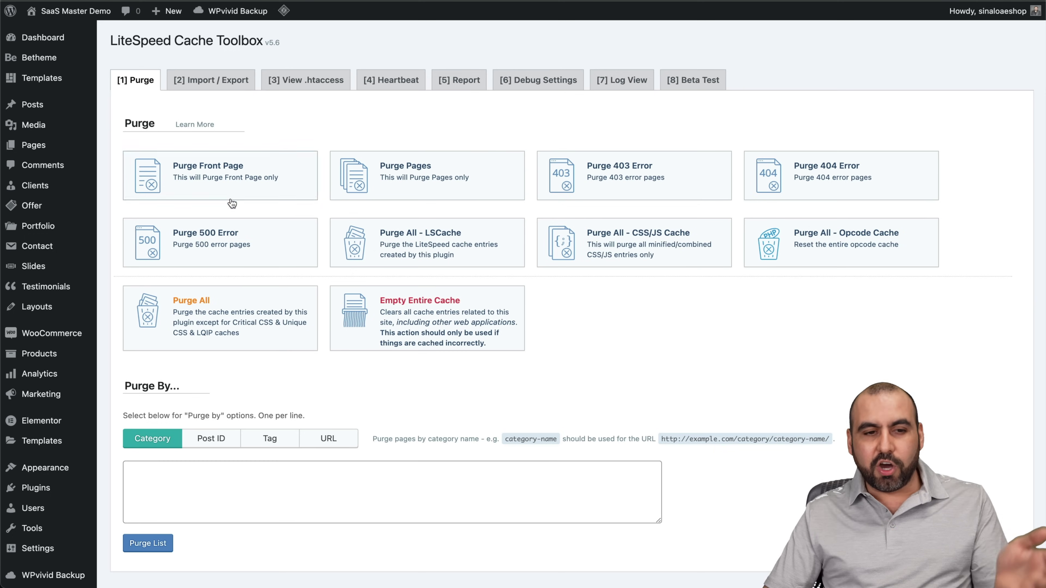
left_click(192, 82)
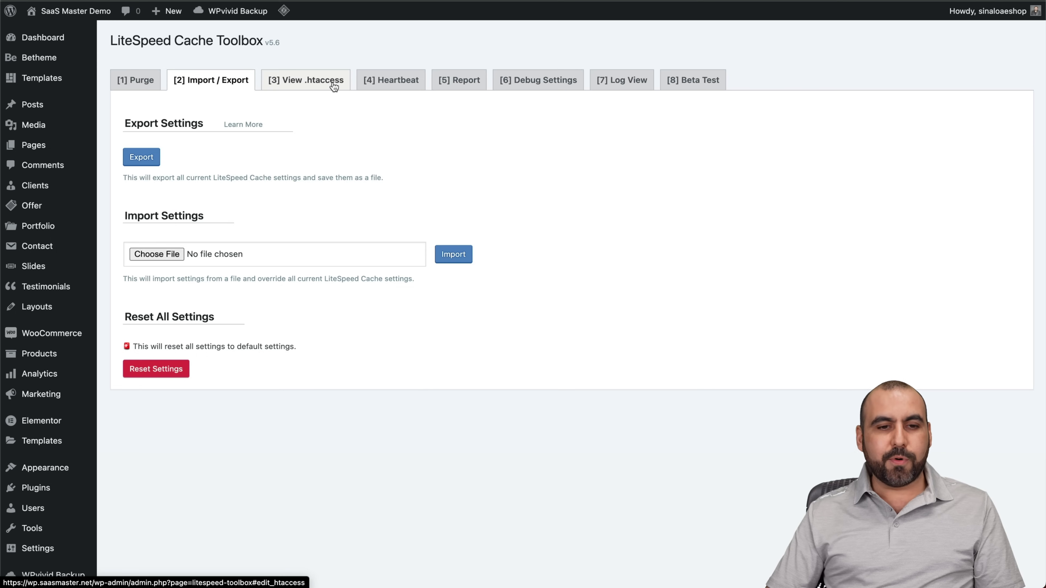
left_click(332, 84)
left_click(407, 90)
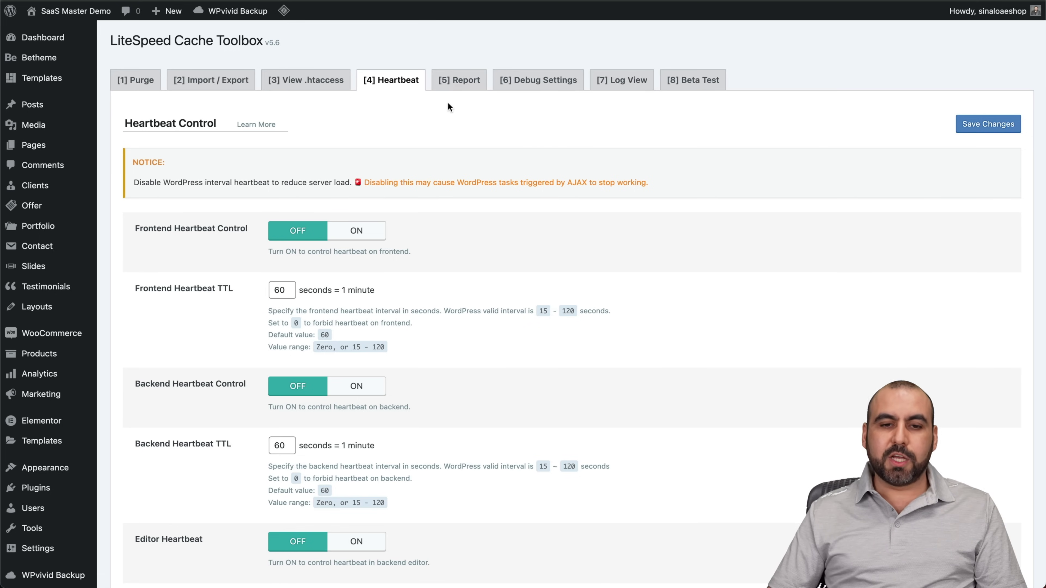
View the Toolbox report, debug settings, log view and Beta Test version options
left_click(480, 82)
left_click(558, 84)
left_click(622, 83)
left_click(679, 84)
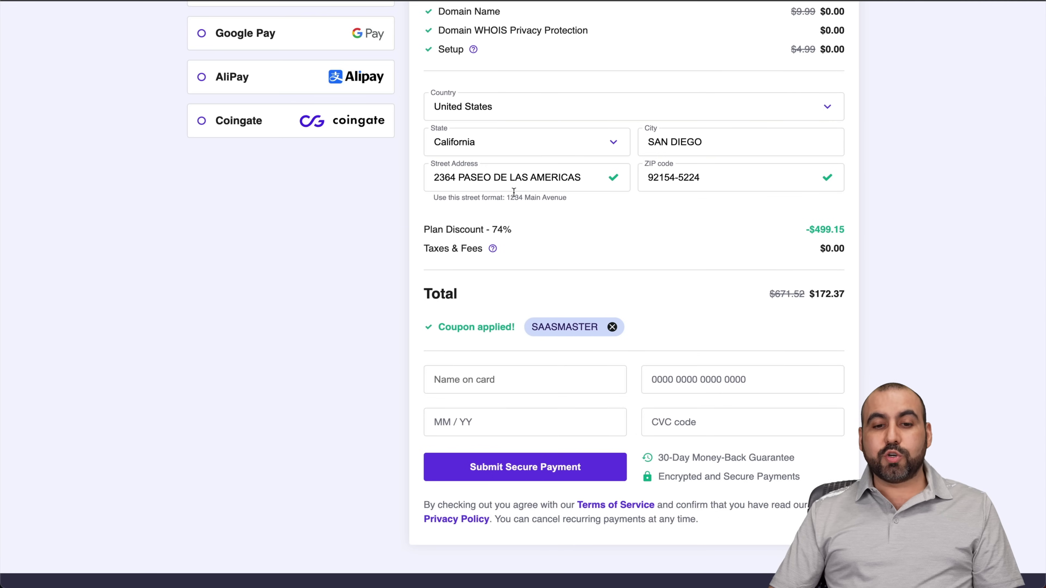
scroll(390, 249, "up", 10)
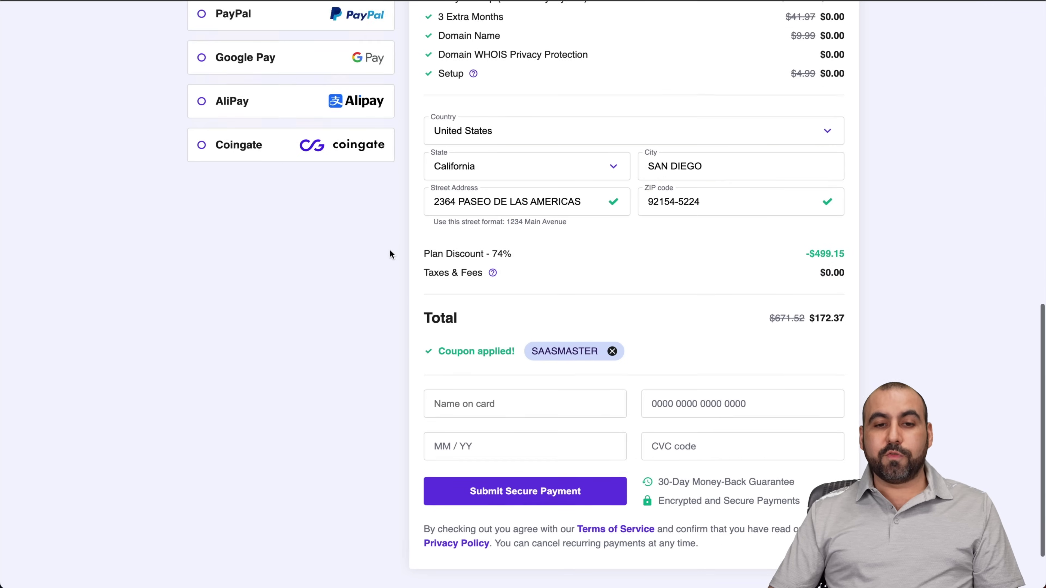
scroll(390, 249, "up", 1)
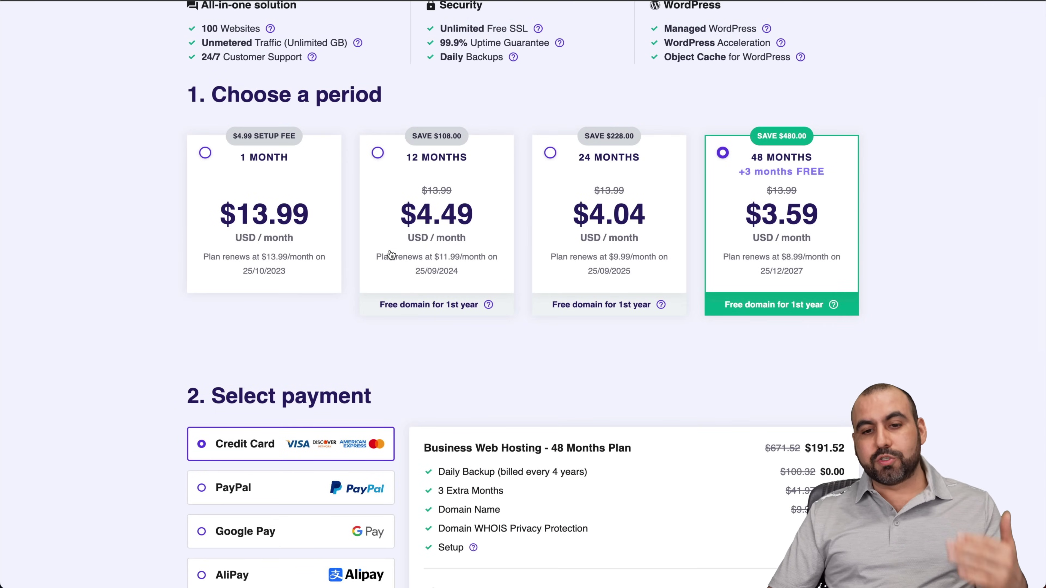
scroll(390, 254, "down", 6)
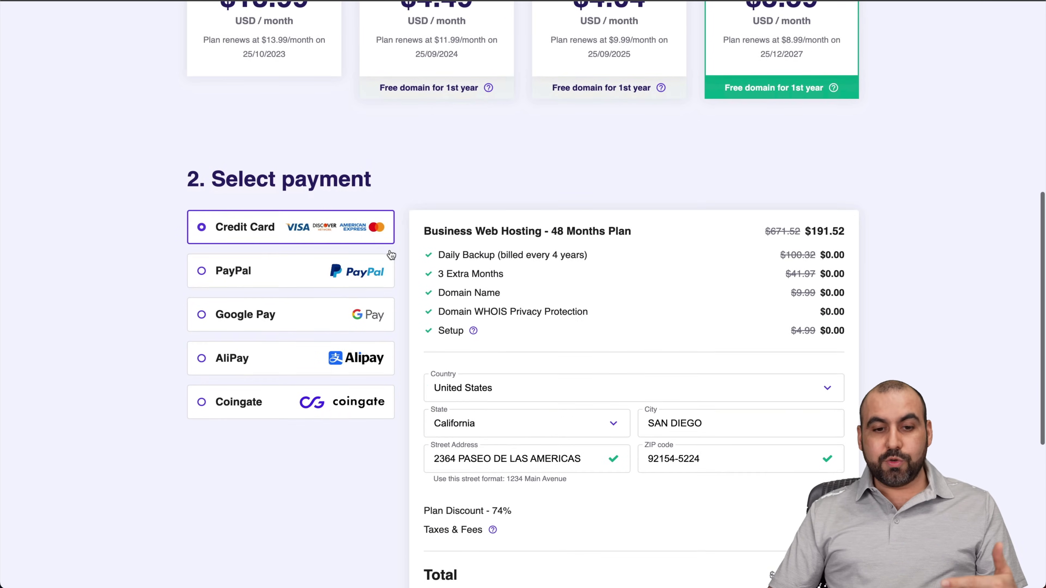
scroll(390, 254, "down", 3)
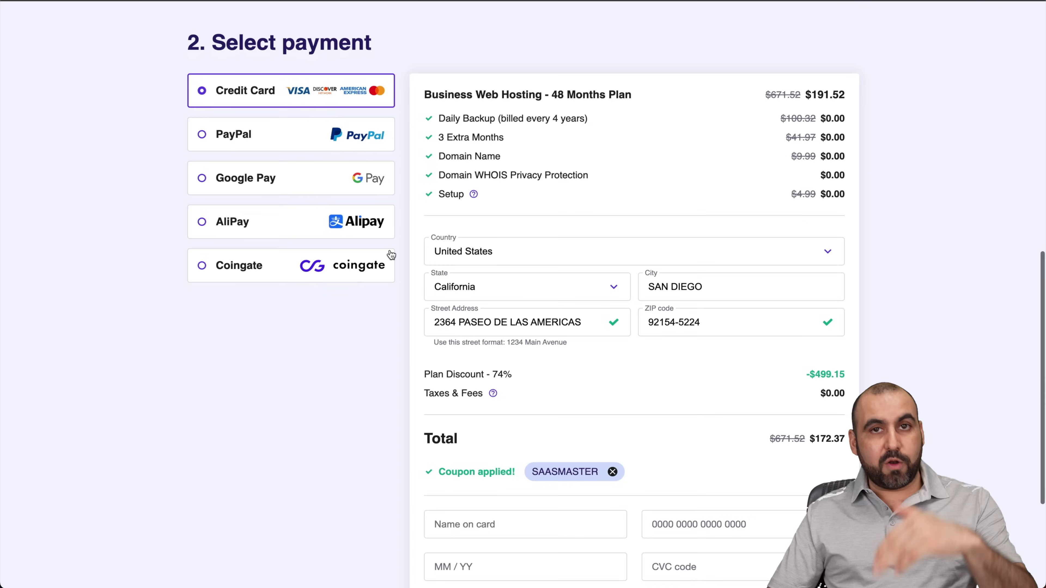
scroll(390, 254, "down", 1)
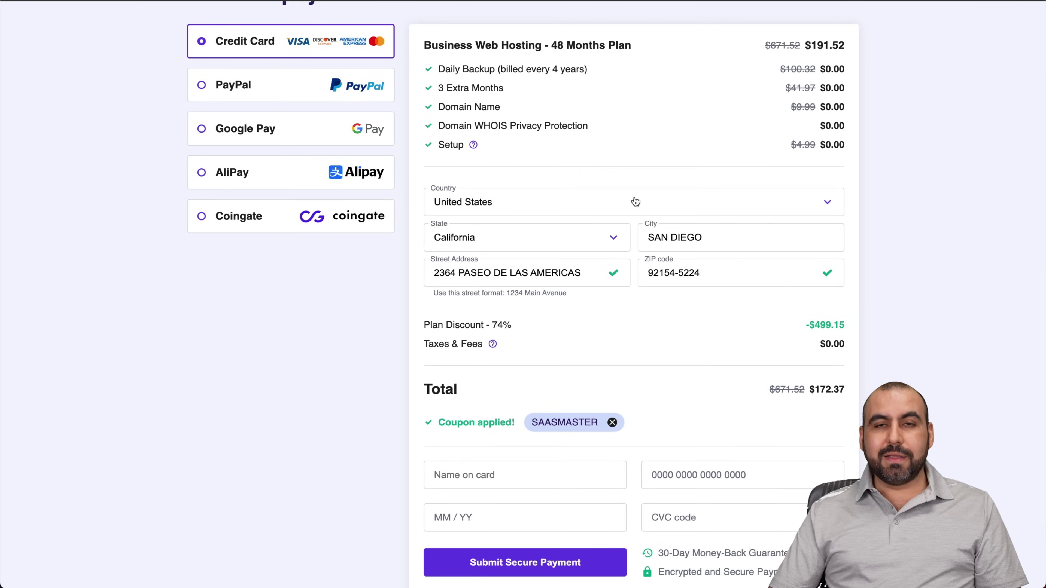